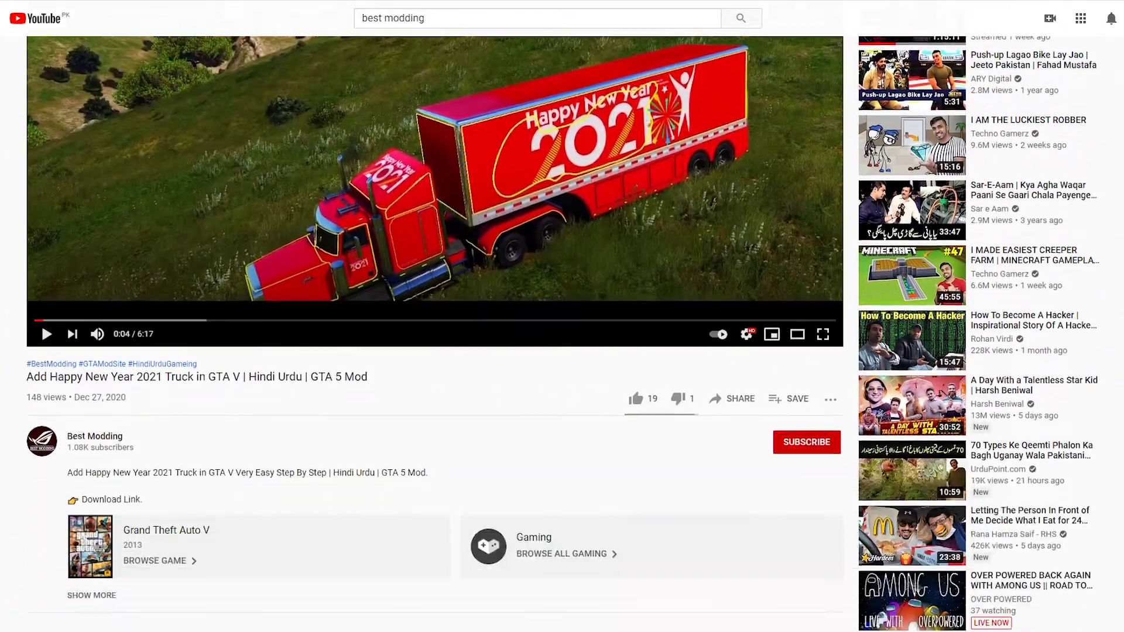
Step: Open the mod download link in the video description and read through the GhostRider mod page's features, installation instructions and hotkeys
scroll(999, 305, "down", 3)
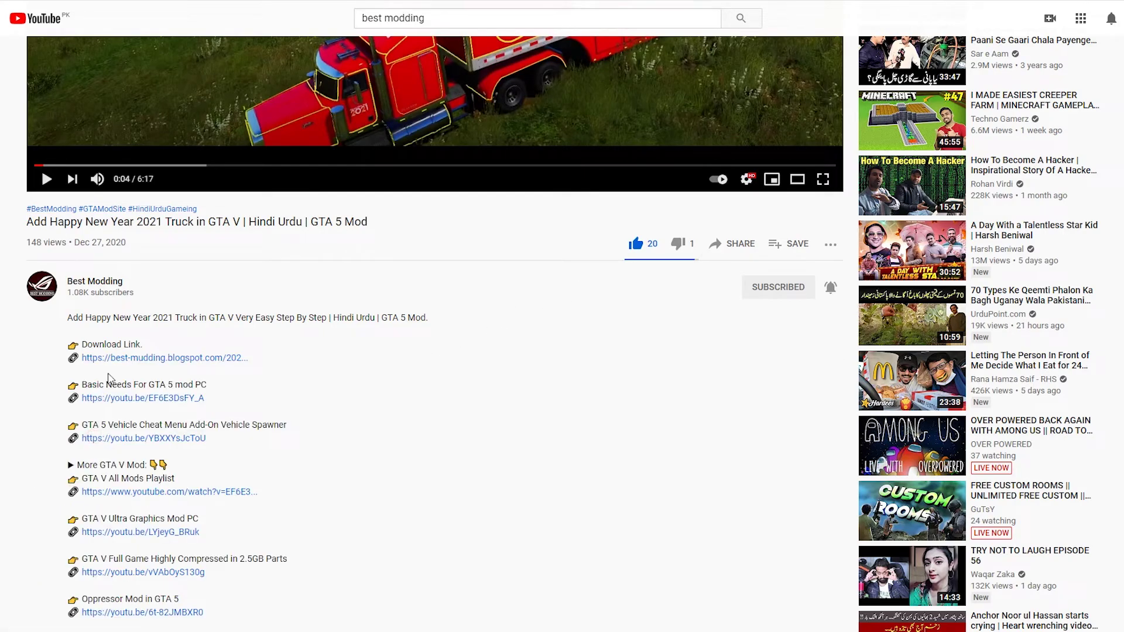
left_click(121, 359)
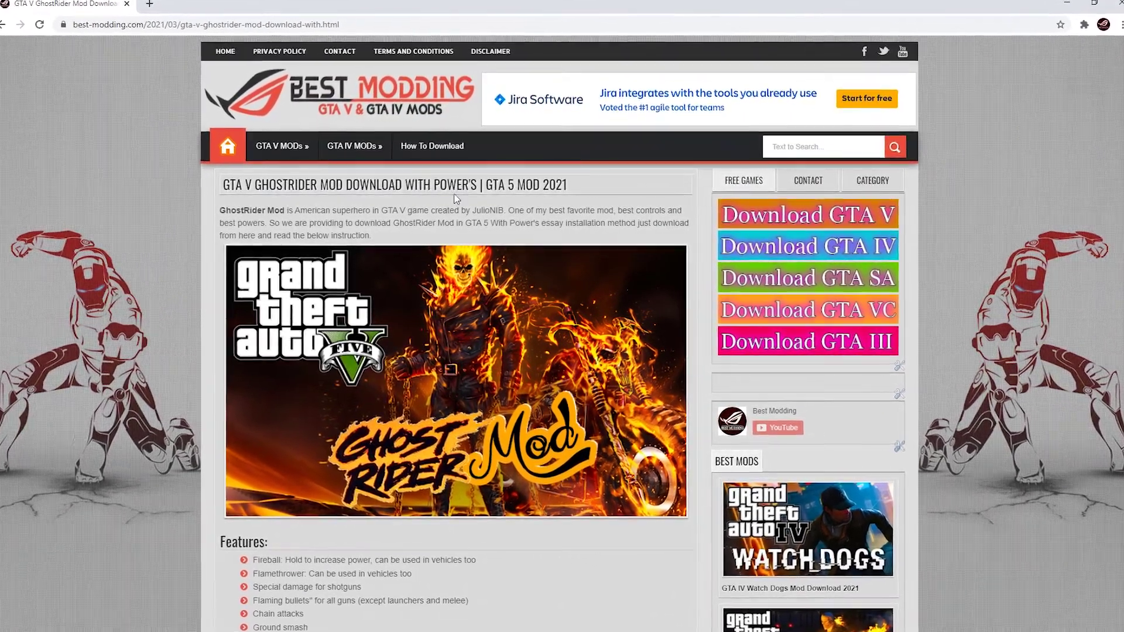
scroll(452, 194, "down", 4)
scroll(384, 211, "down", 8)
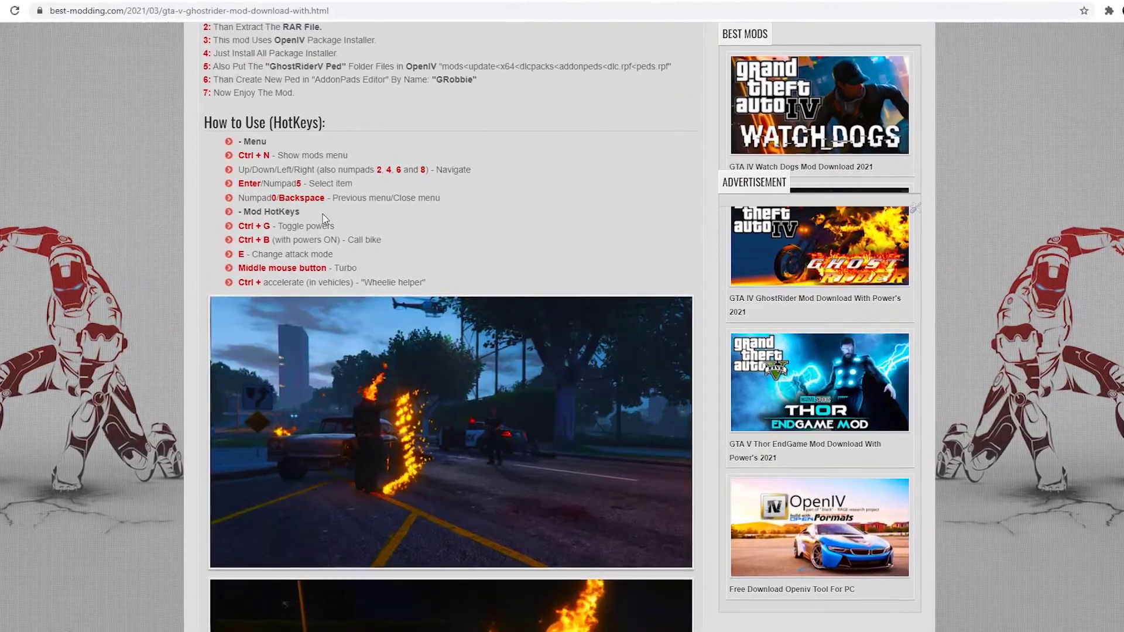
scroll(353, 228, "down", 12)
scroll(344, 216, "down", 3)
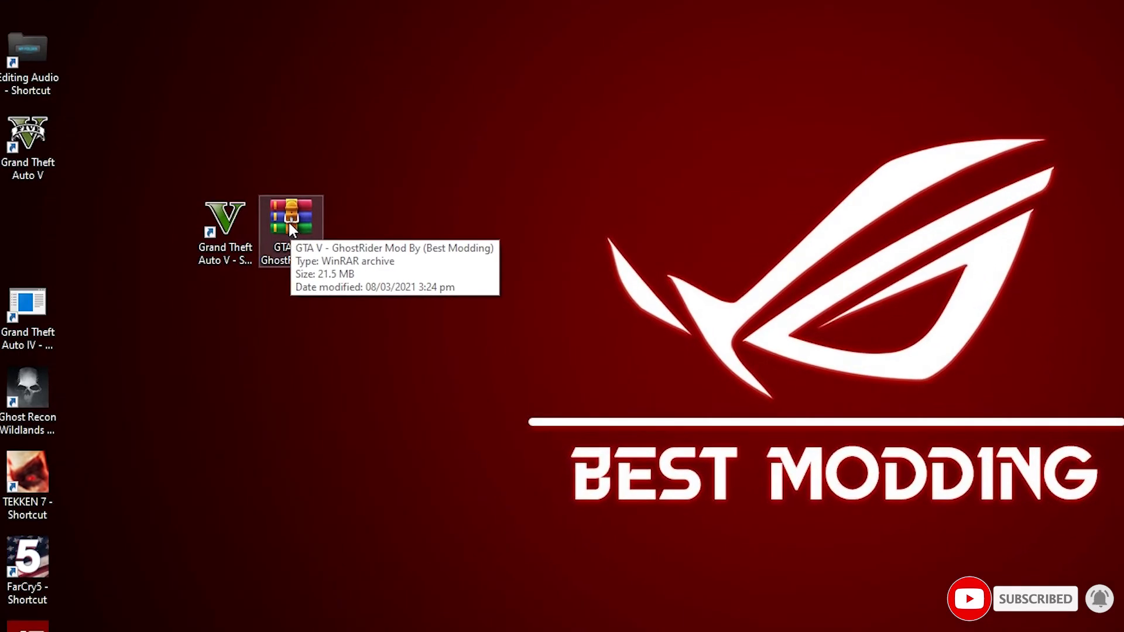
Step: Extract the GTA V - GhostRider Mod archive onto the desktop and open the GhostRiderV - Setup folder inside the extracted folder
right_click(289, 223)
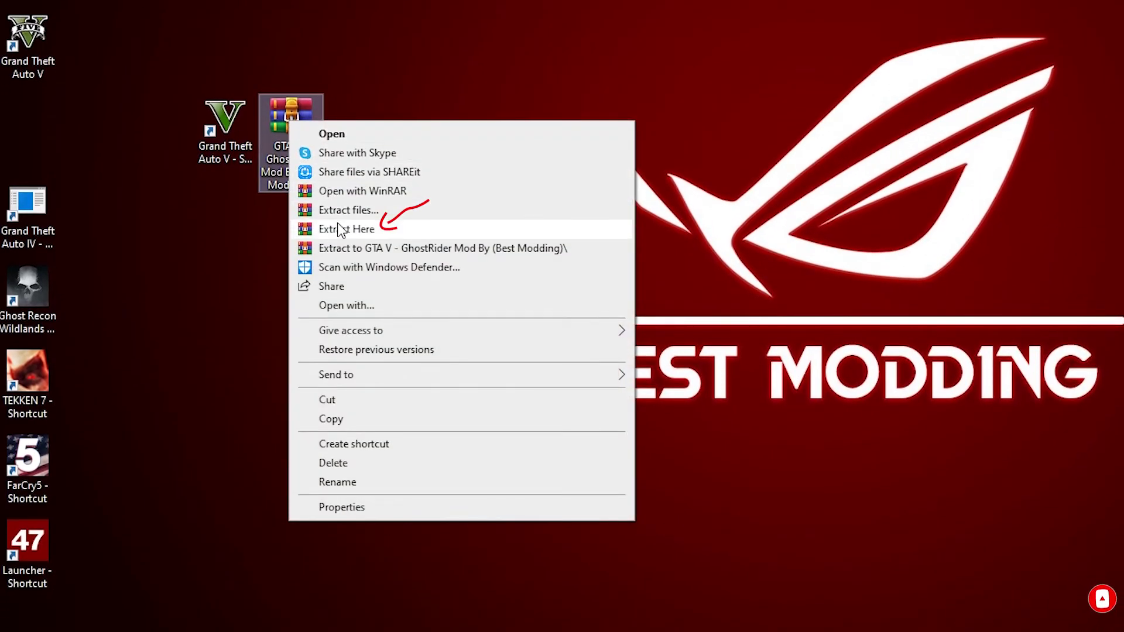
left_click(340, 229)
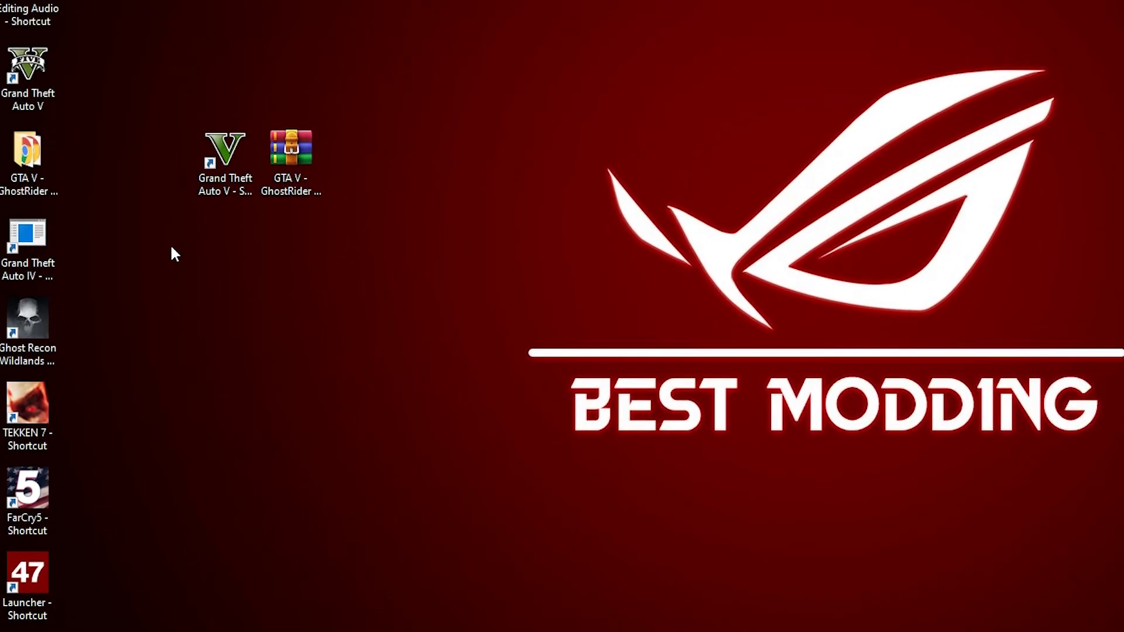
left_click_drag(42, 189, 369, 192)
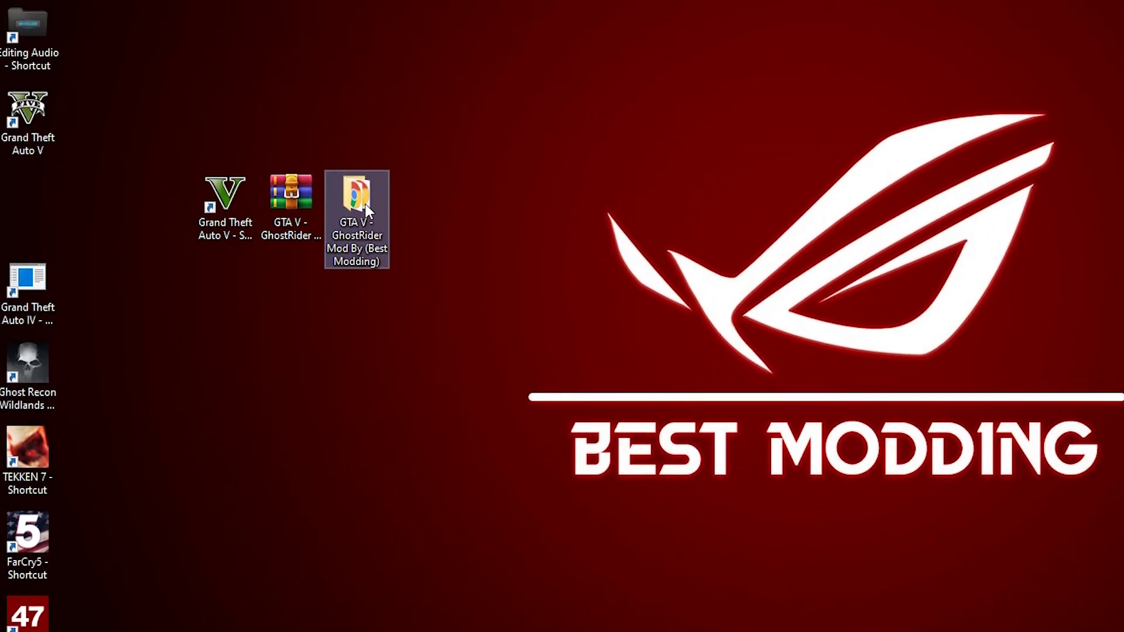
double_click(211, 214)
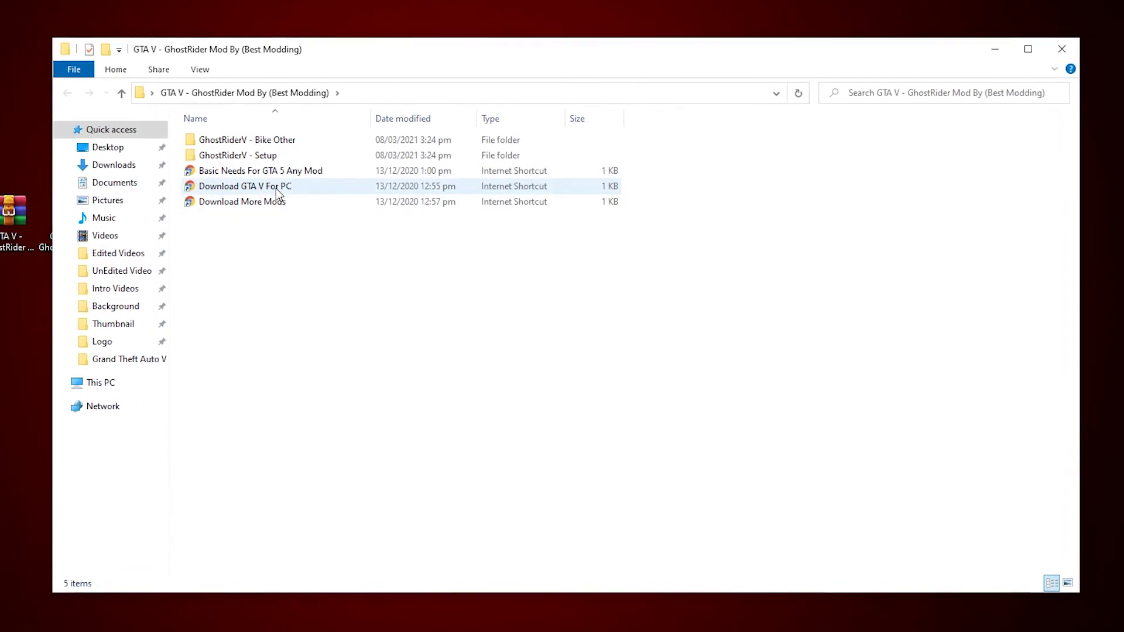
double_click(228, 160)
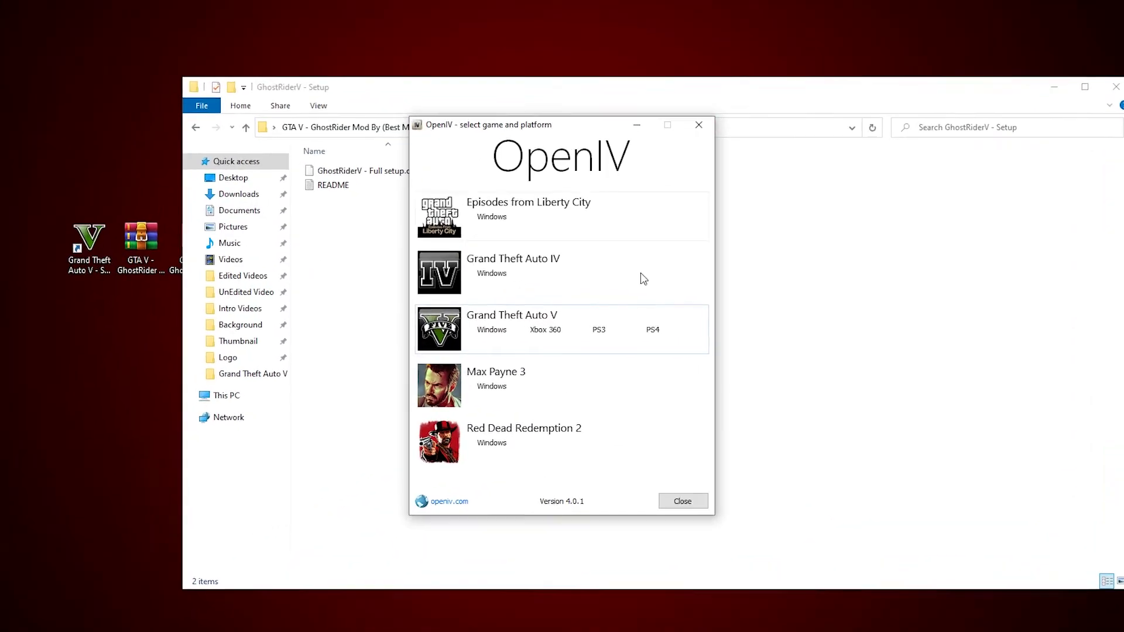
Step: Load the Windows version of Grand Theft Auto V in OpenIV with edit mode enabled, and tile its window beside the GhostRiderV - Setup folder
left_click(502, 328)
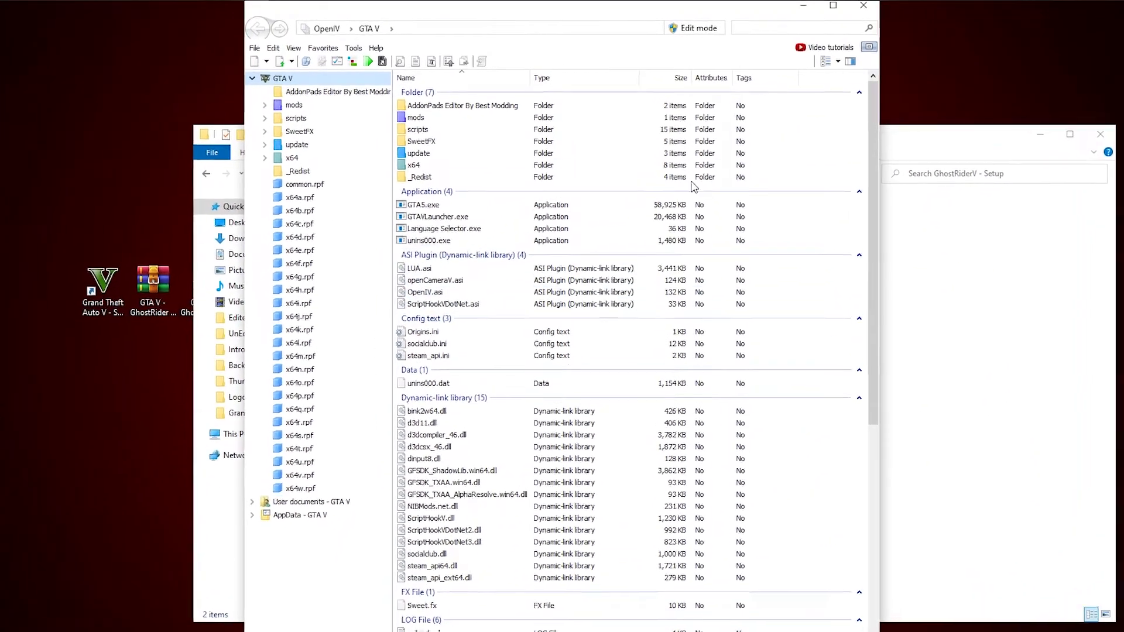
left_click(708, 37)
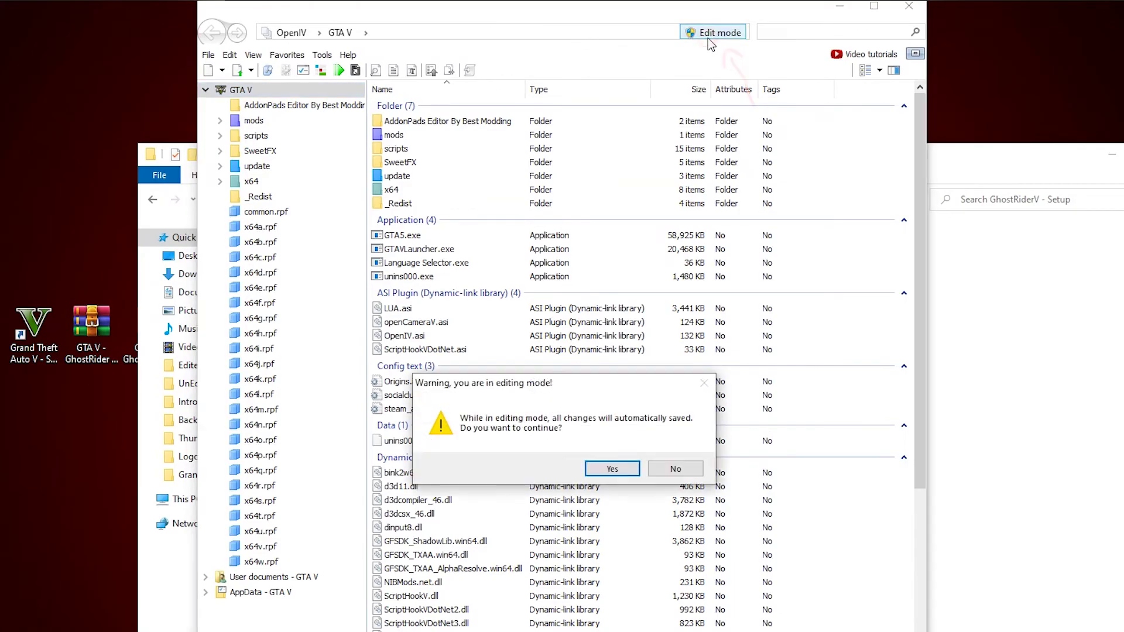
left_click(613, 469)
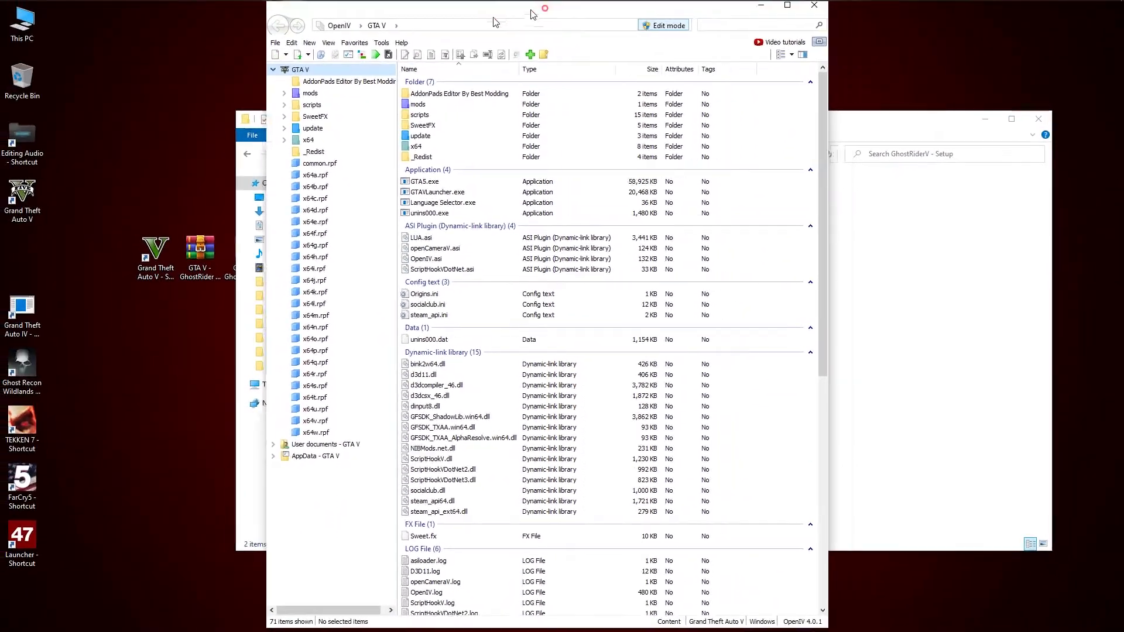
left_click_drag(531, 14, 0, 24)
left_click(701, 193)
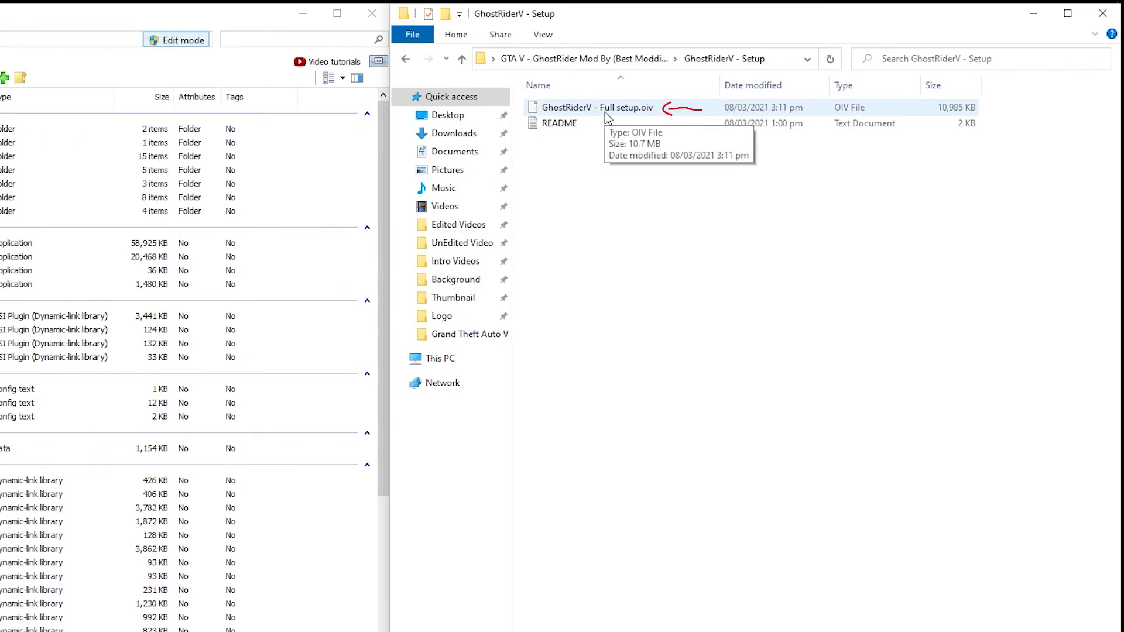
Step: Install the GhostRiderV - Full setup.oiv package into the "mods" folder through OpenIV and close the installer
left_click(606, 111)
left_click_drag(392, 171, 96, 335)
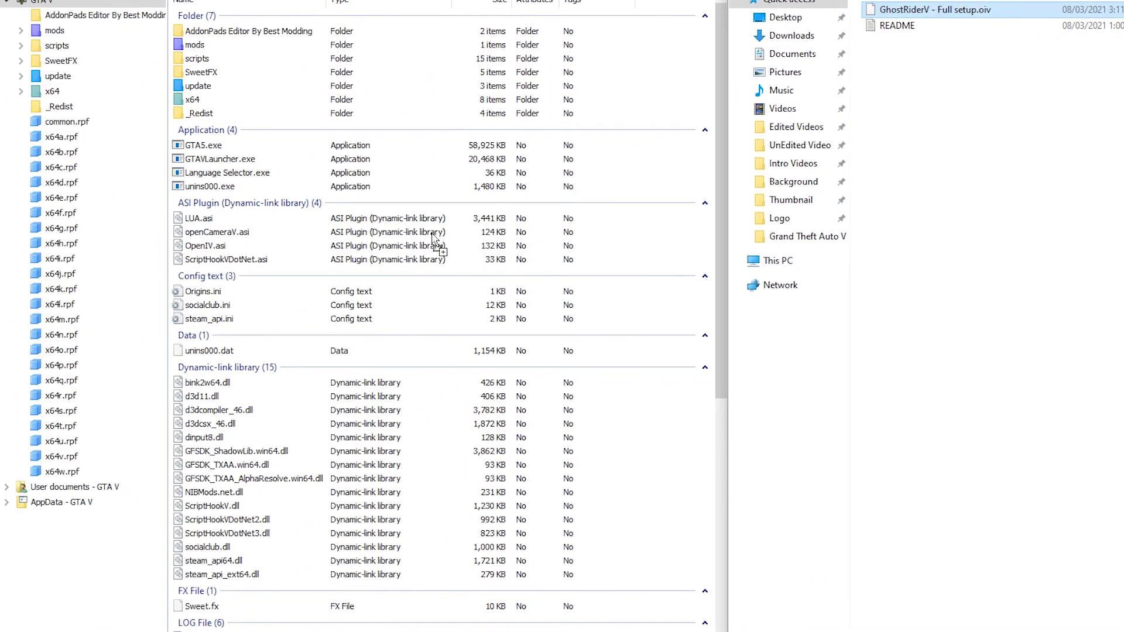
left_click_drag(432, 234, 431, 236)
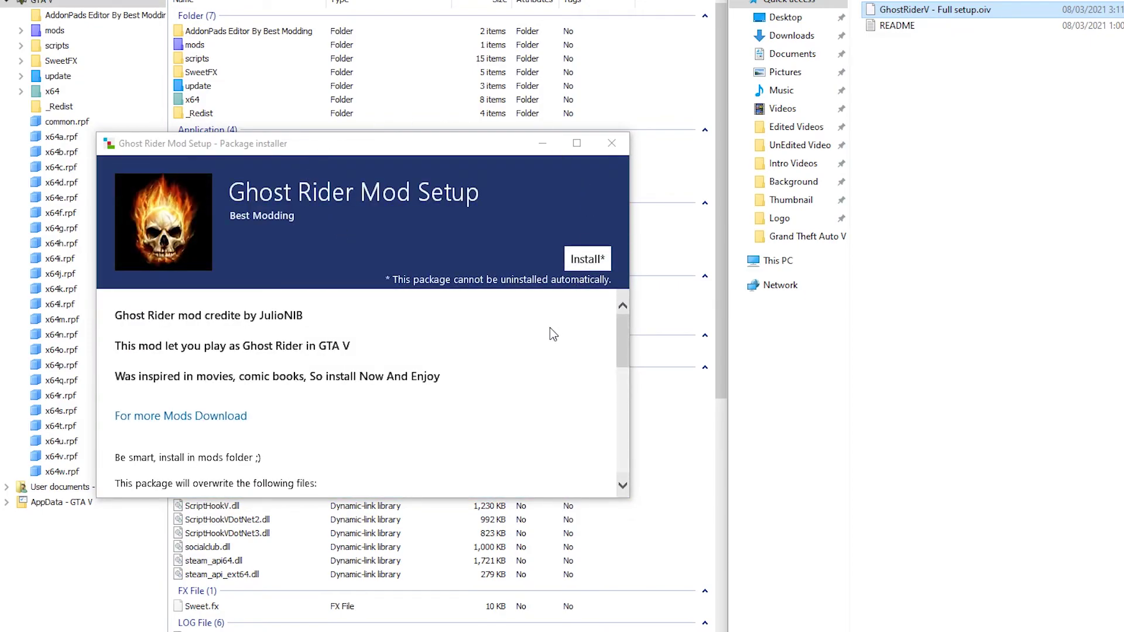
left_click(579, 263)
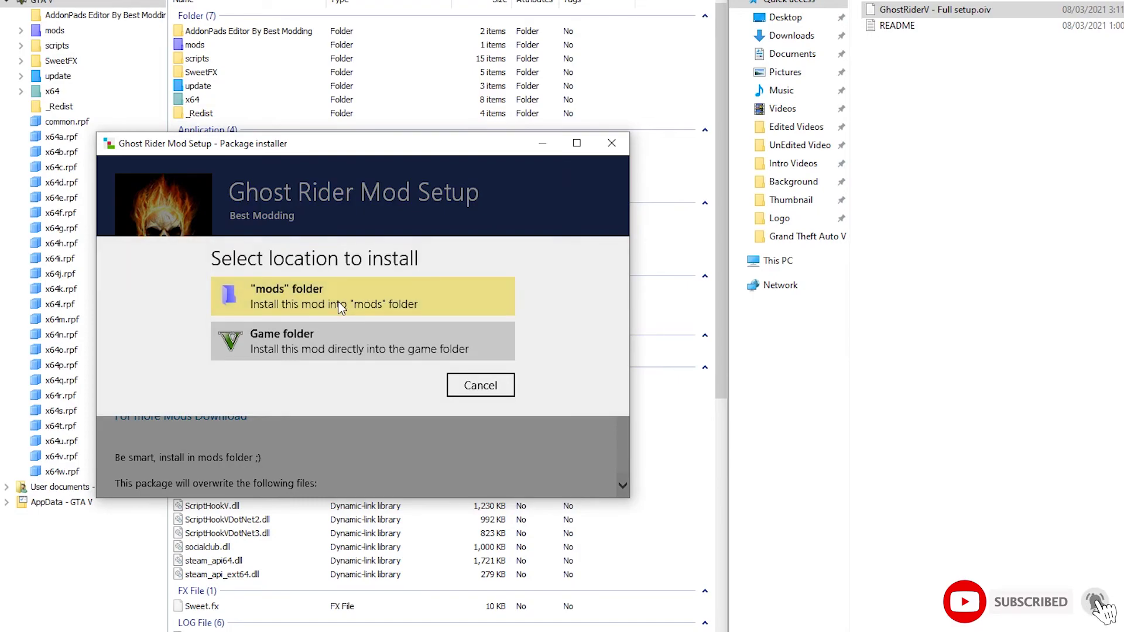
left_click(341, 308)
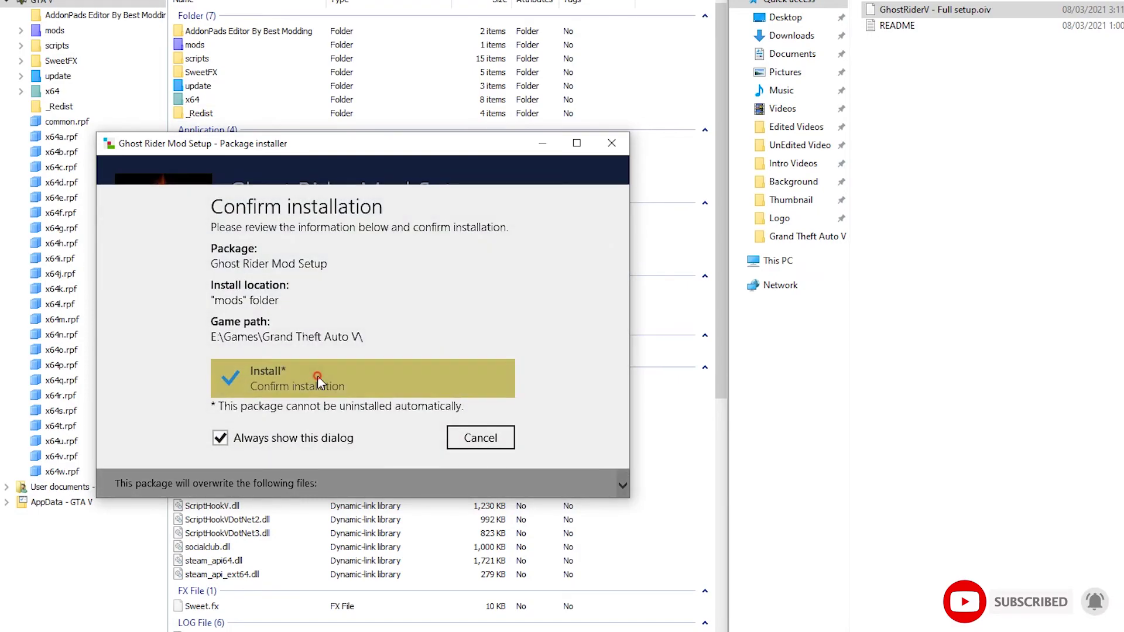
left_click(316, 378)
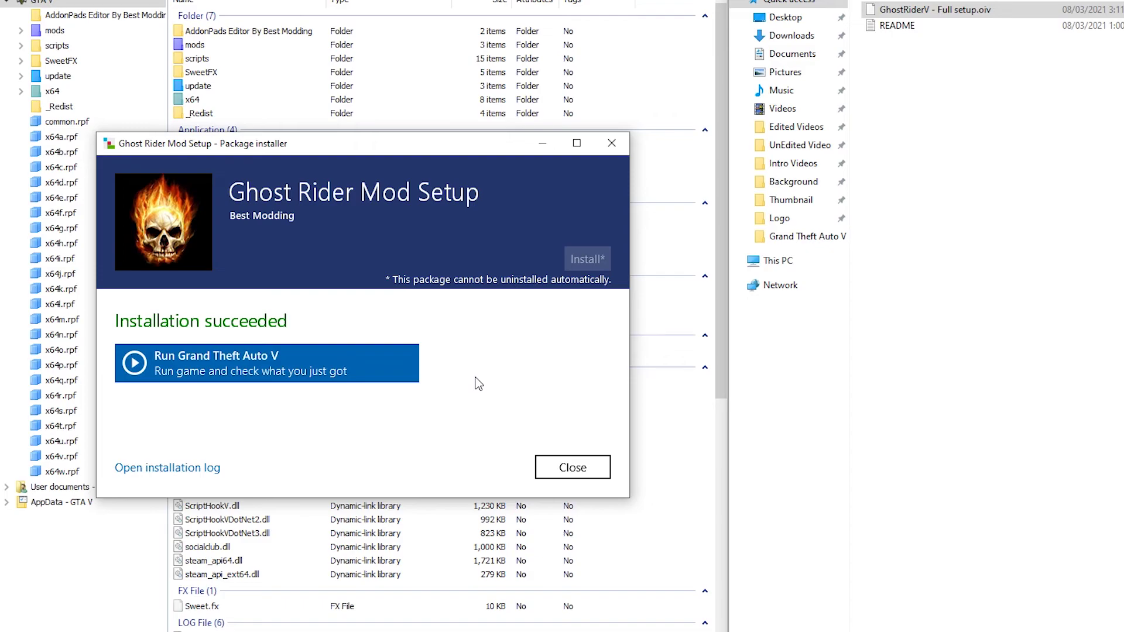
left_click(595, 468)
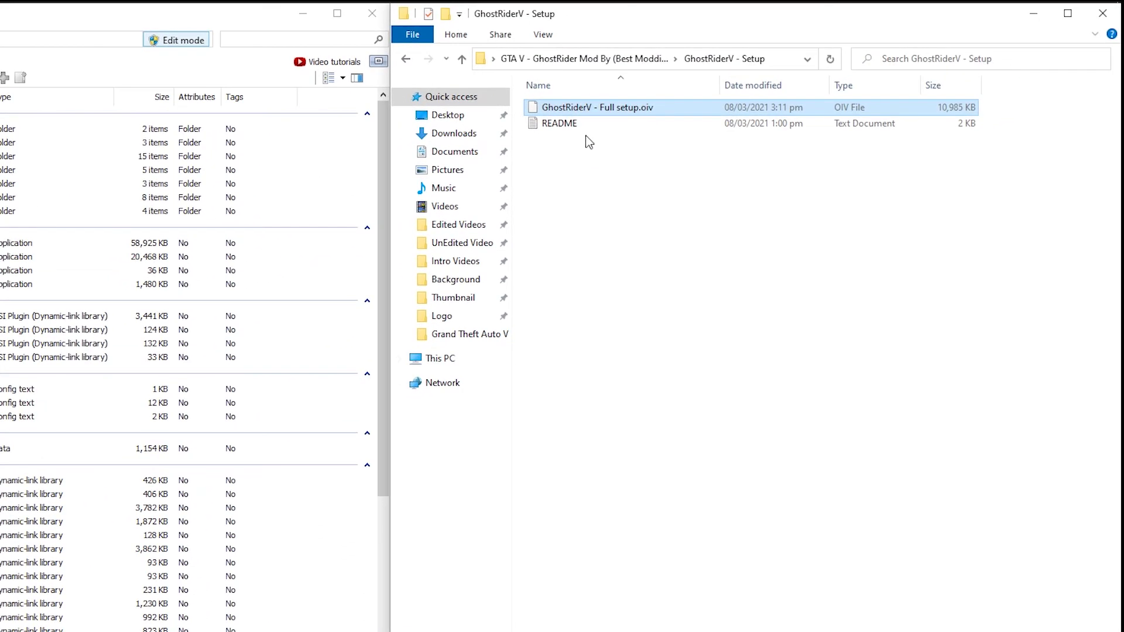
Step: Install the GhostRiderV - Bike Only.oiv package from the GhostRiderV - Bike Other folder through OpenIV and close the installer
left_click(406, 59)
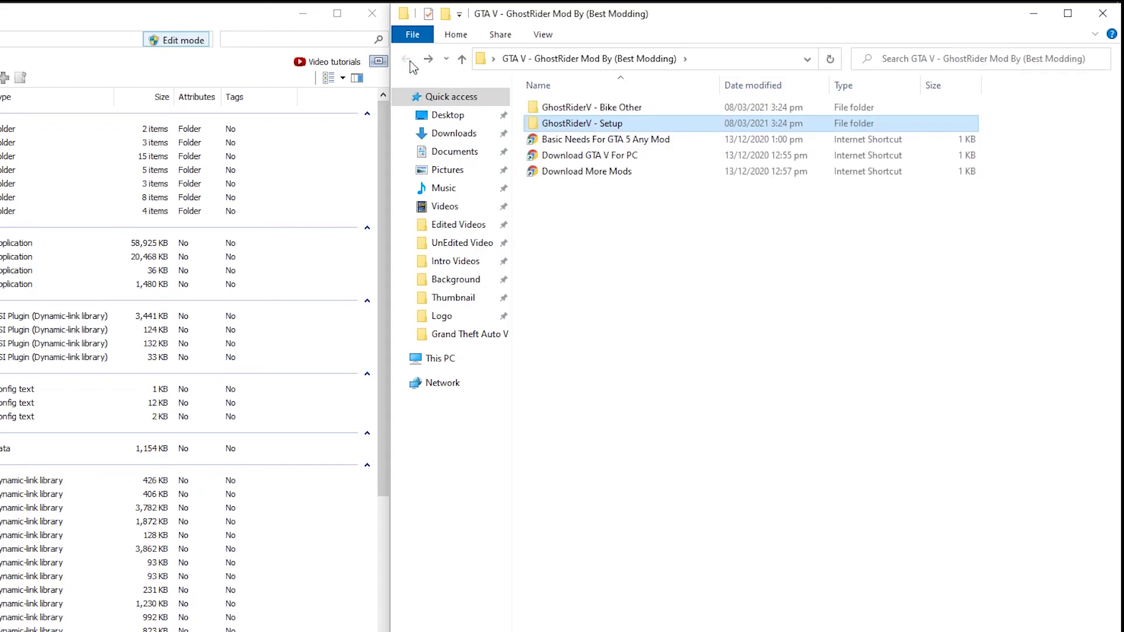
double_click(561, 110)
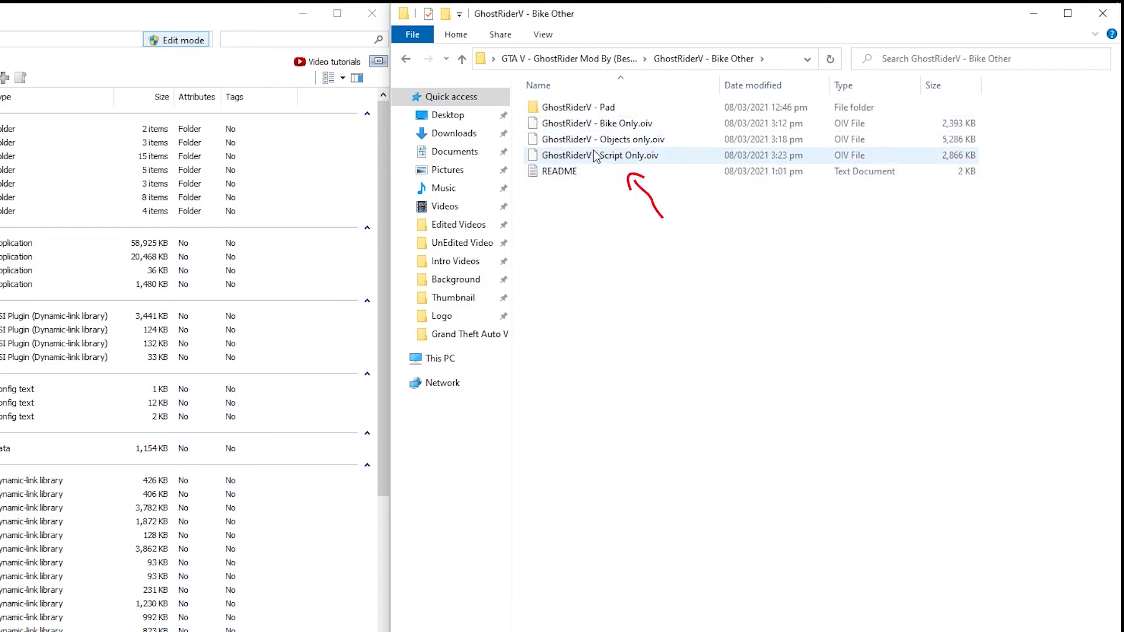
left_click(597, 124)
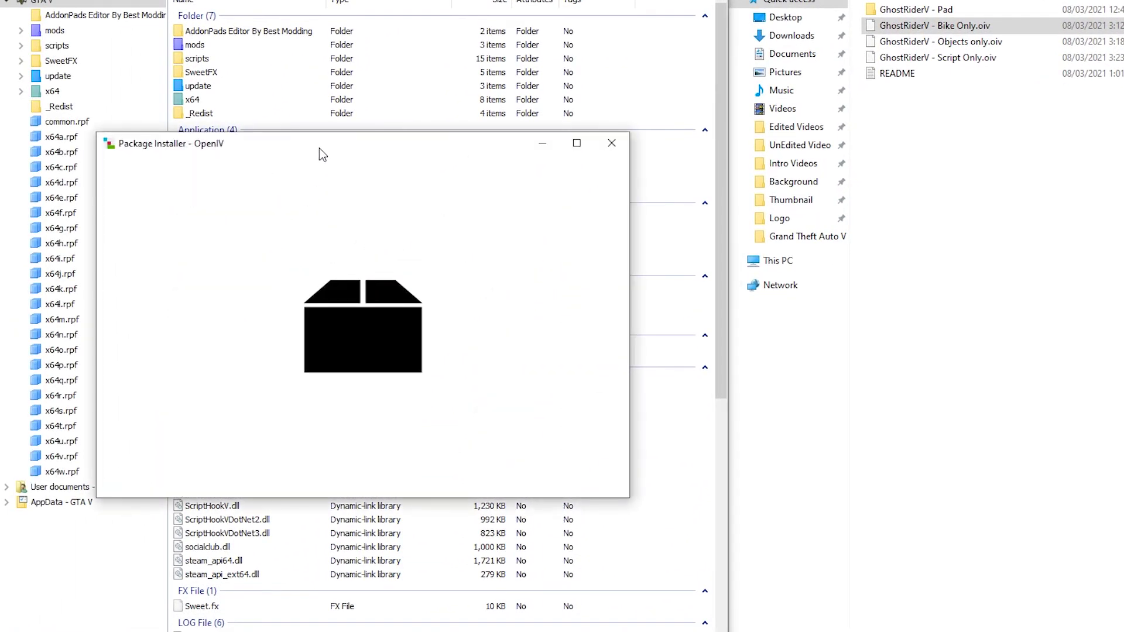
left_click(587, 260)
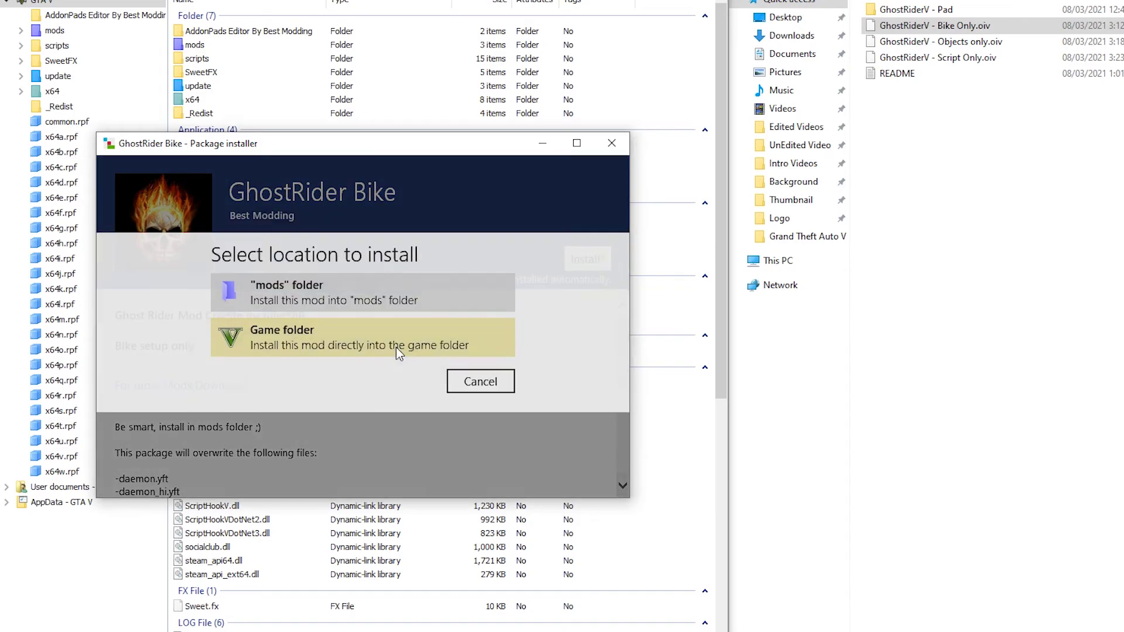
left_click(410, 369)
left_click(385, 386)
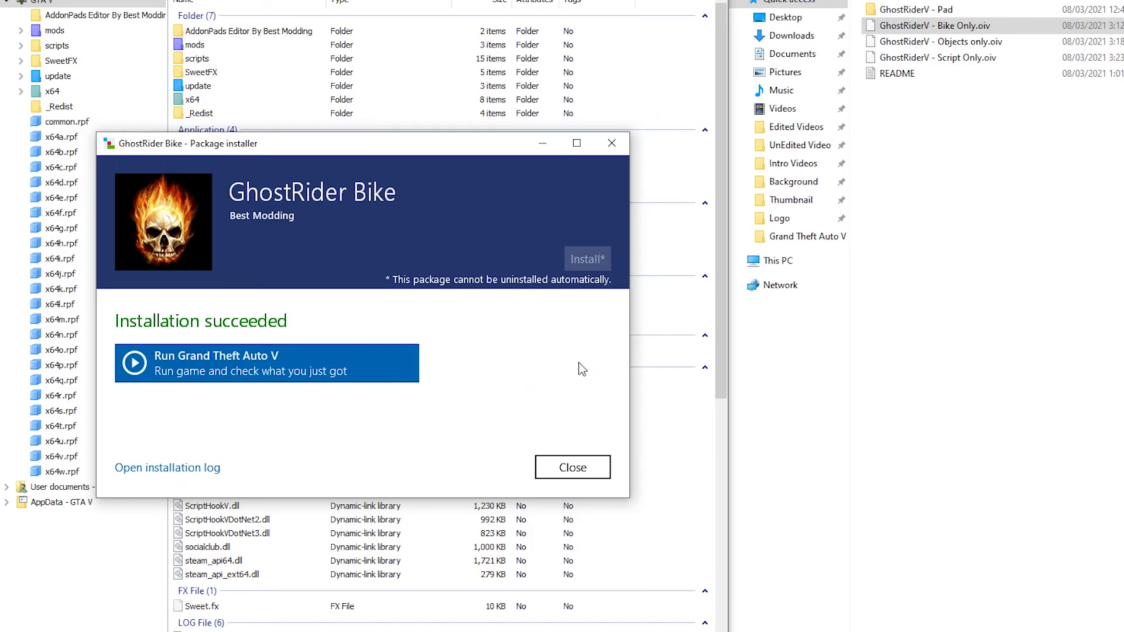
left_click(578, 468)
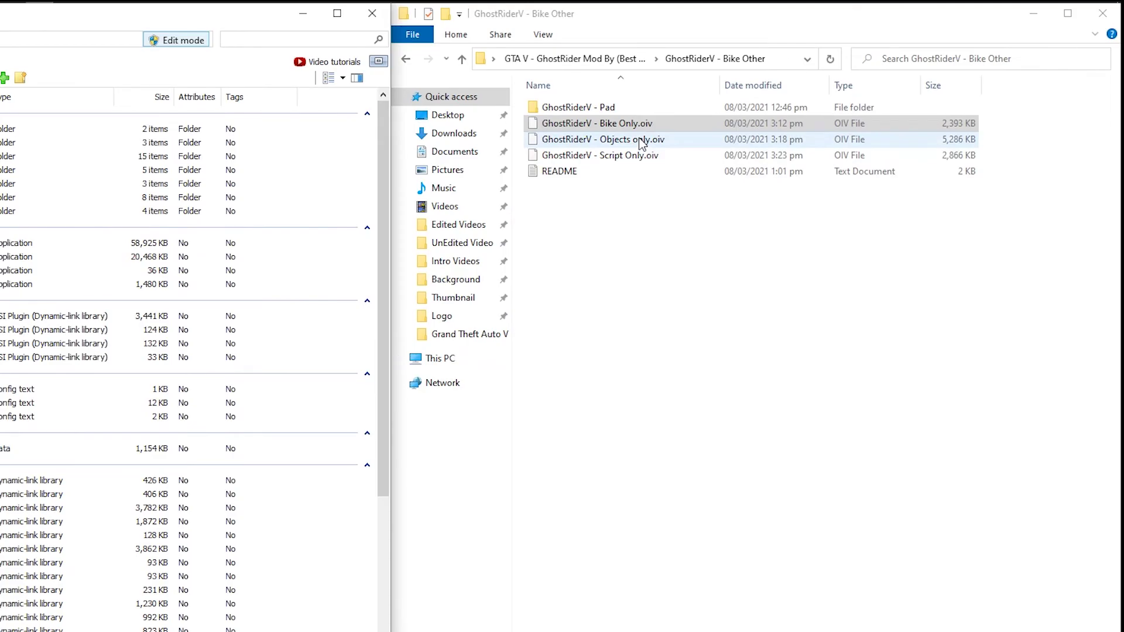
Step: Install the GhostRiderV - Objects only.oiv and GhostRiderV - Script Only.oiv packages through OpenIV
left_click(641, 141)
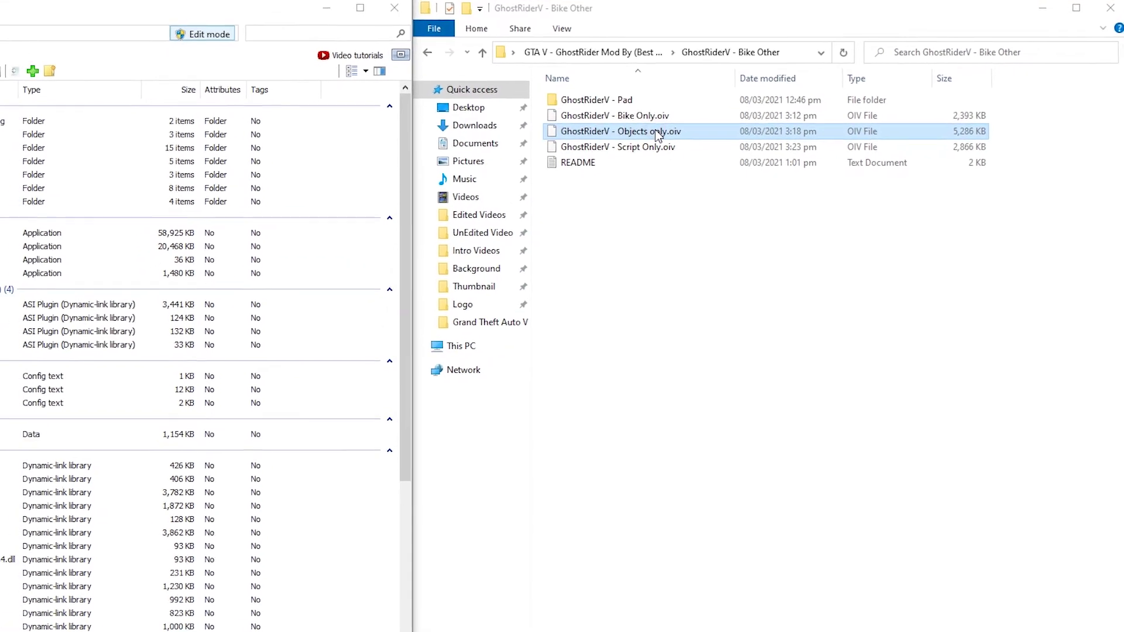
left_click_drag(745, 88, 442, 216)
left_click(404, 266)
left_click_drag(716, 100, 658, 125)
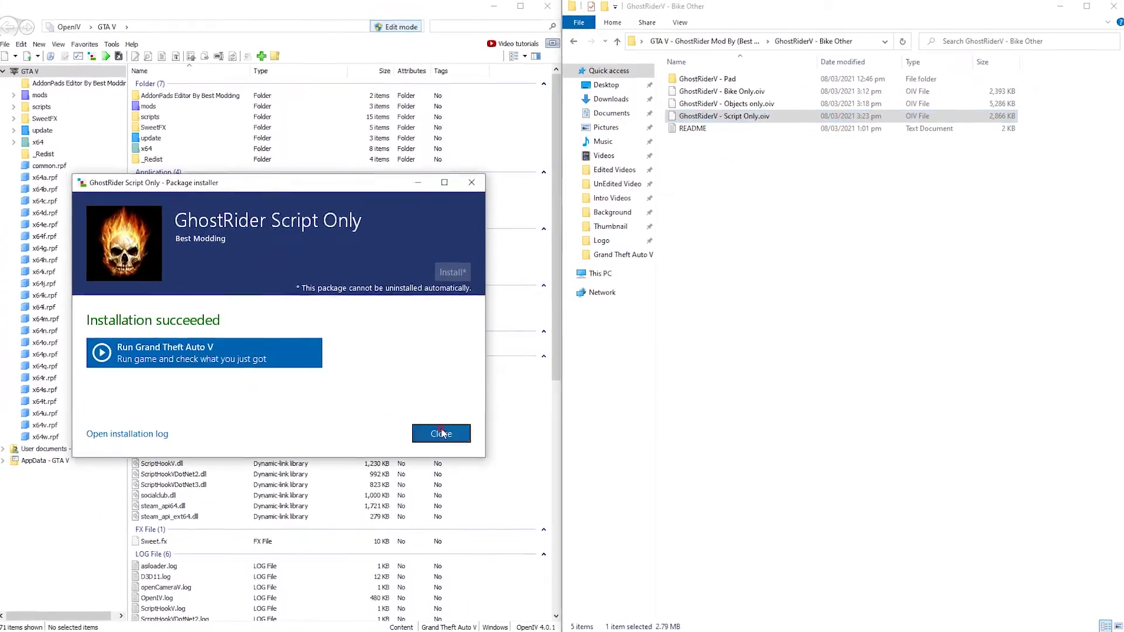
left_click(445, 431)
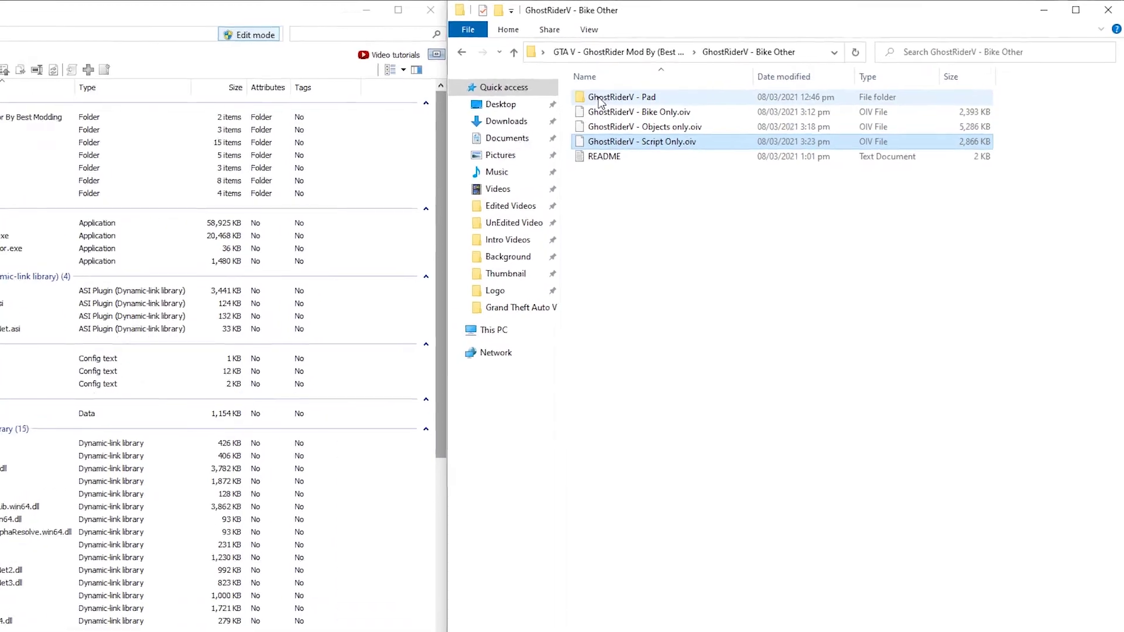
Step: Copy the four GRobbie files from the GhostRiderV - Pad folder into mods/update/x64/dlcpacks/addonpeds/dlc.rpf/peds.rpf in OpenIV
double_click(569, 105)
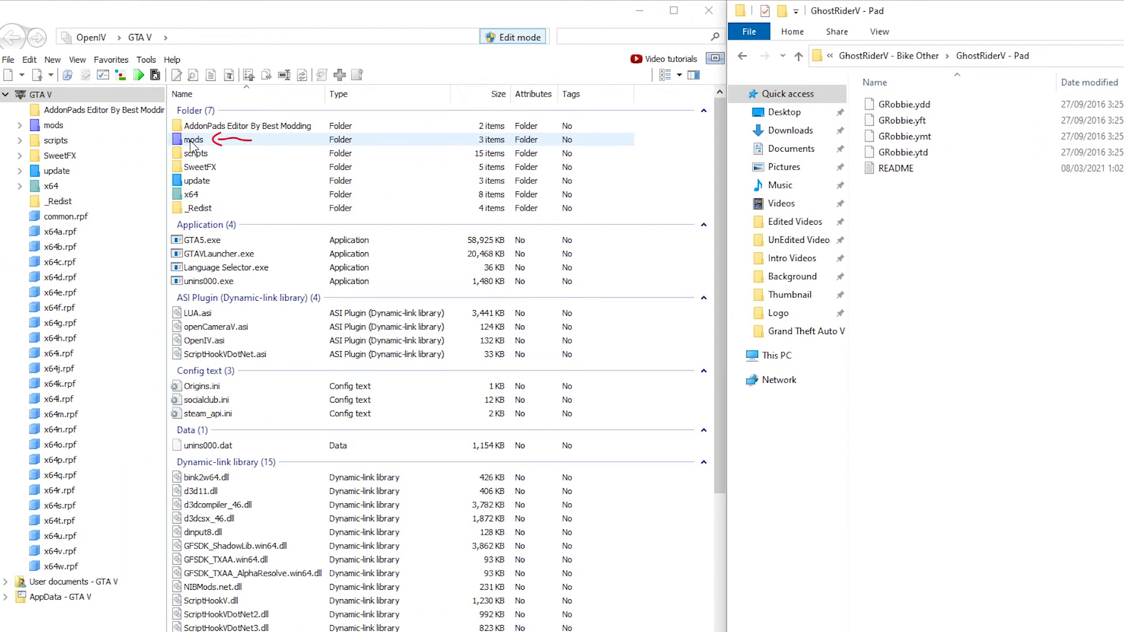
double_click(192, 140)
double_click(194, 125)
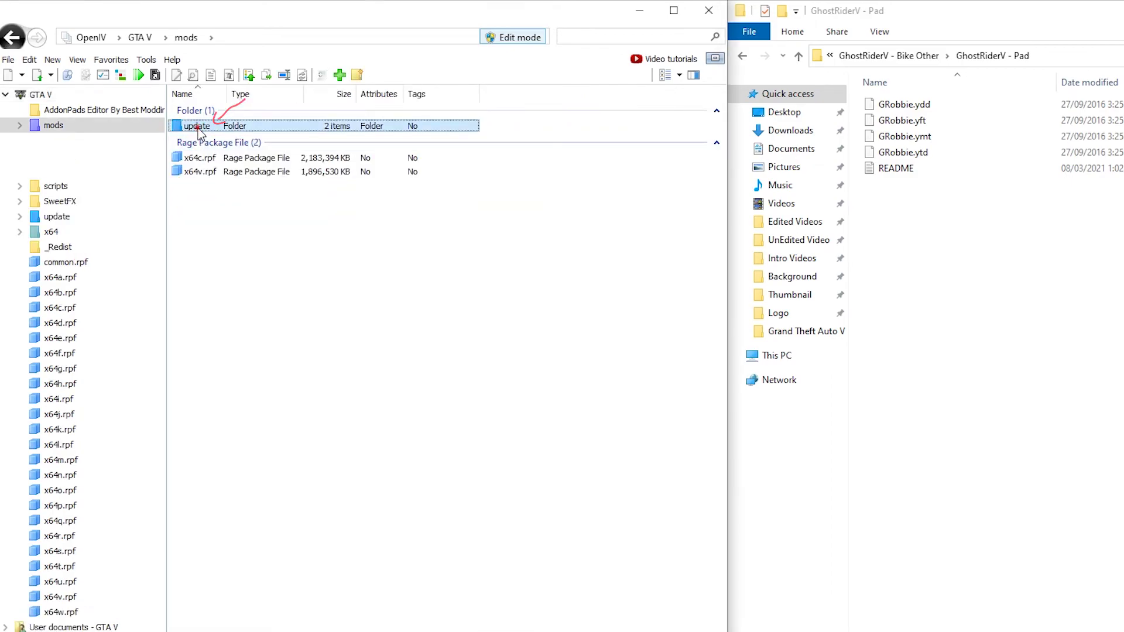
double_click(193, 126)
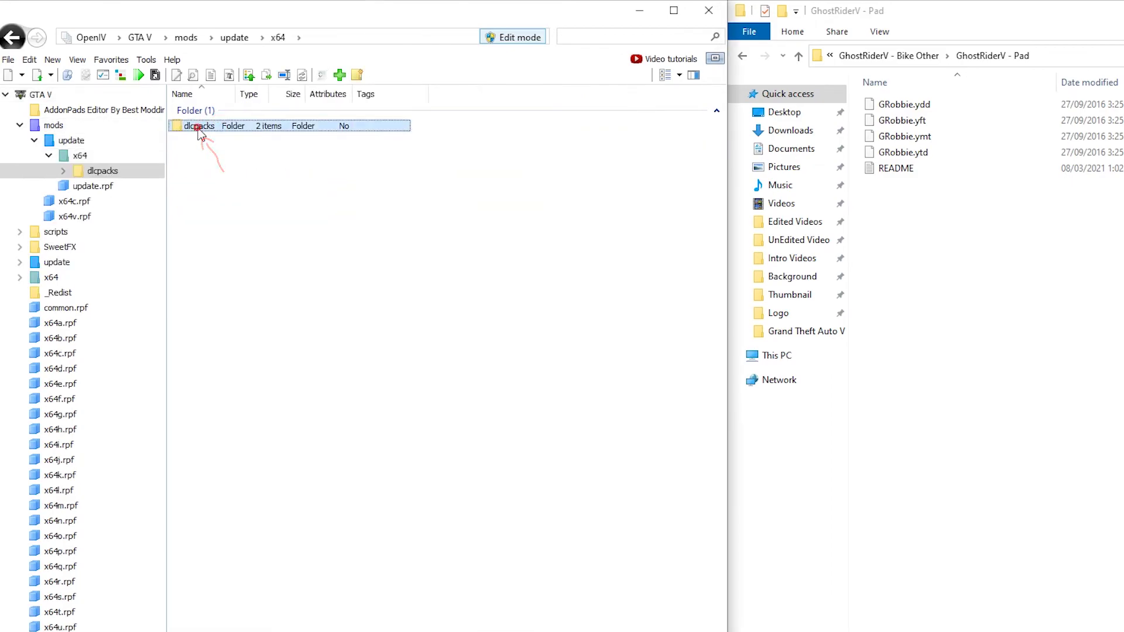
double_click(200, 127)
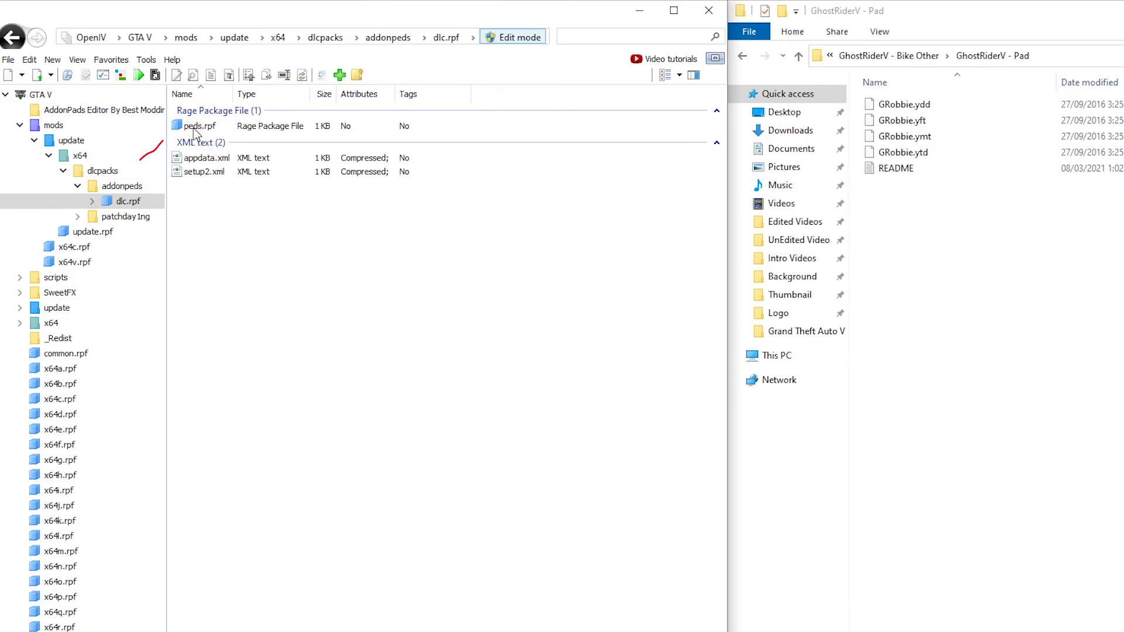
double_click(193, 127)
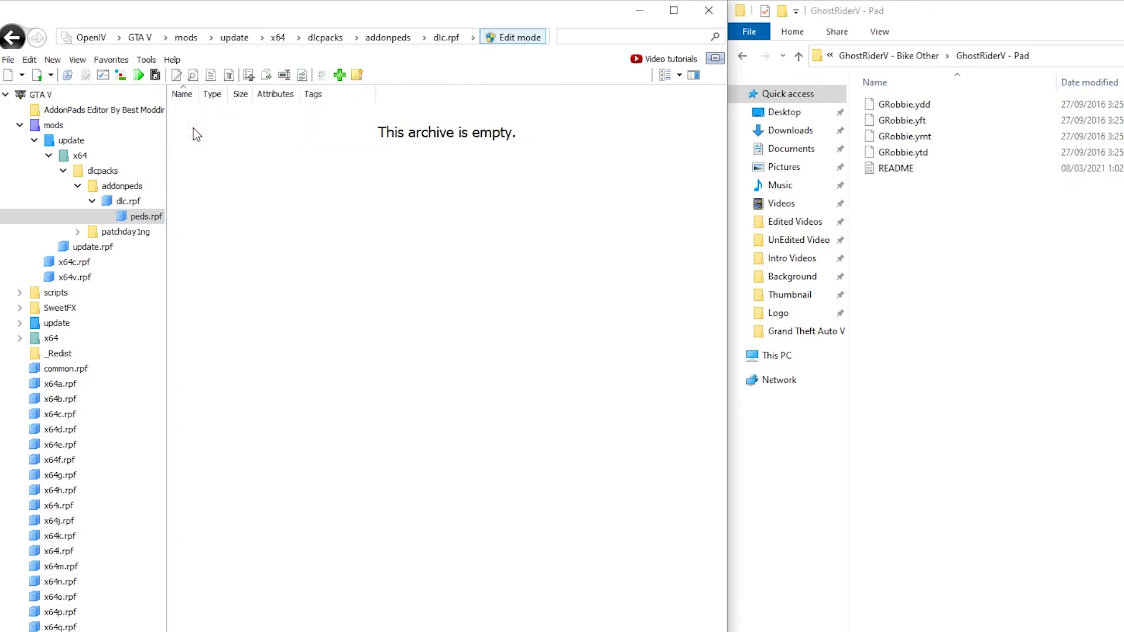
left_click(708, 105, "shift")
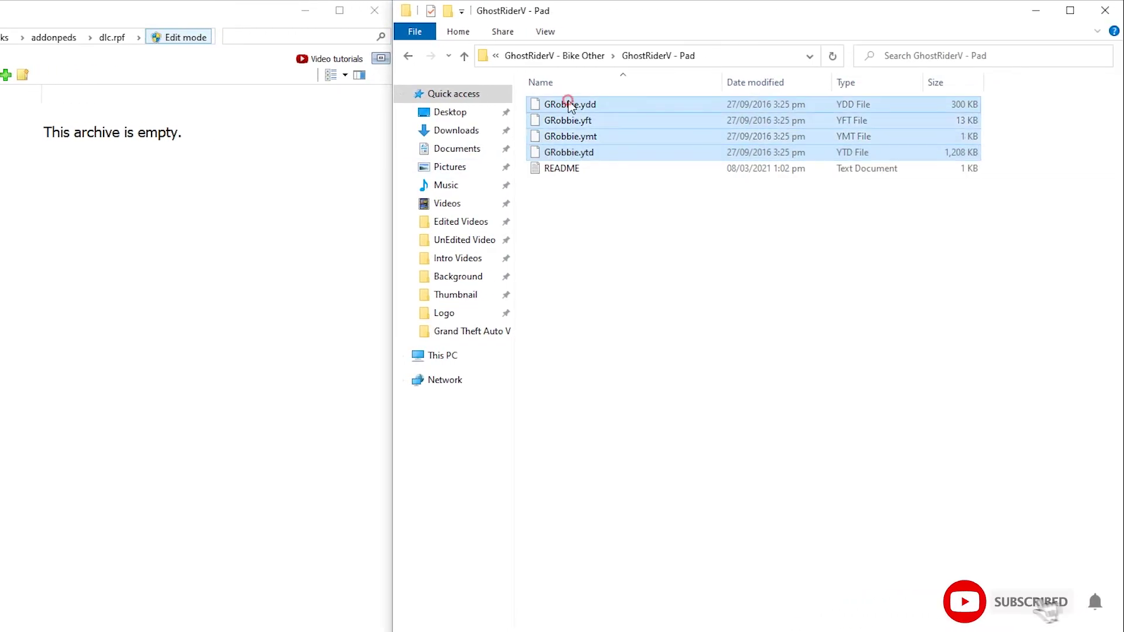
left_click_drag(578, 110, 191, 194)
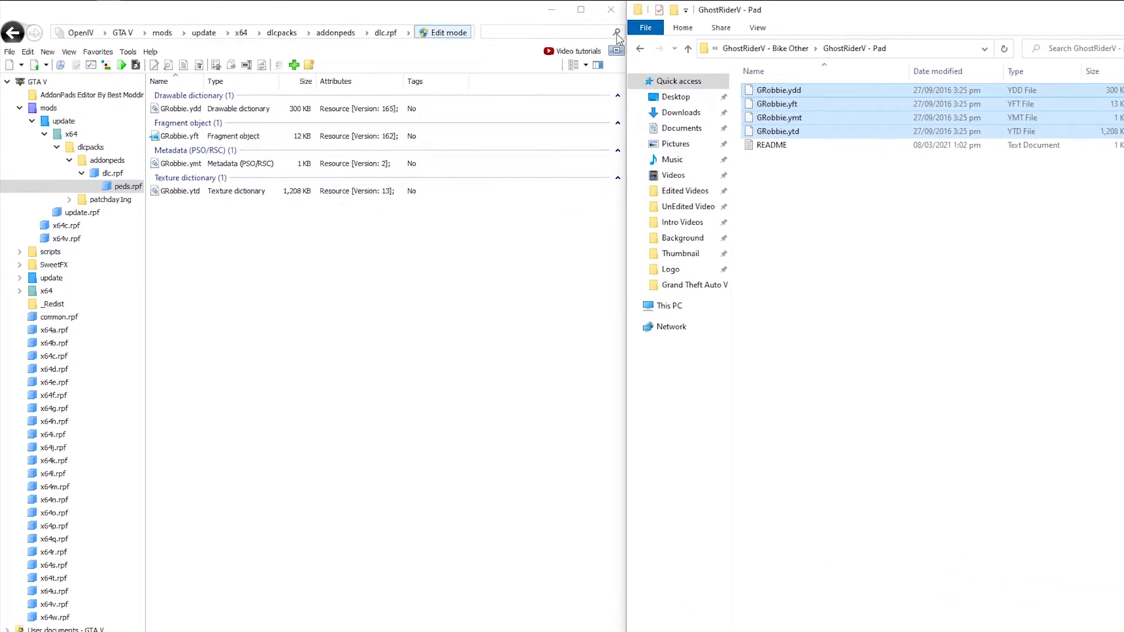
Step: Close OpenIV and run AddonPeds Editor as administrator from the AddonPads Editor By Best Modding folder in the Grand Theft Auto V directory
left_click(612, 9)
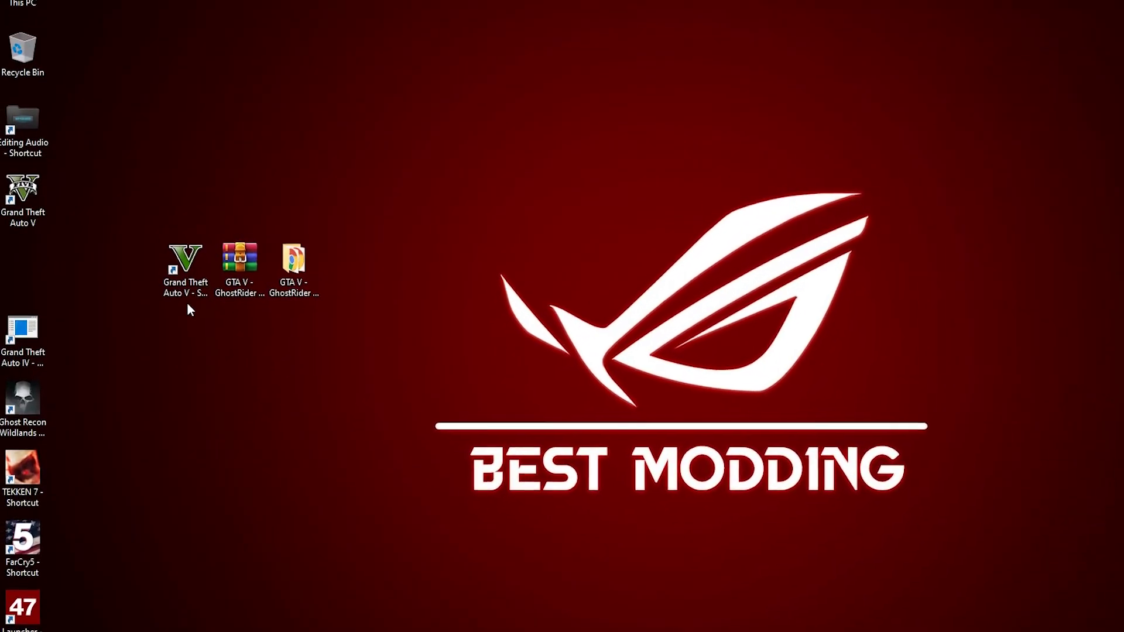
right_click(187, 267)
left_click(225, 177)
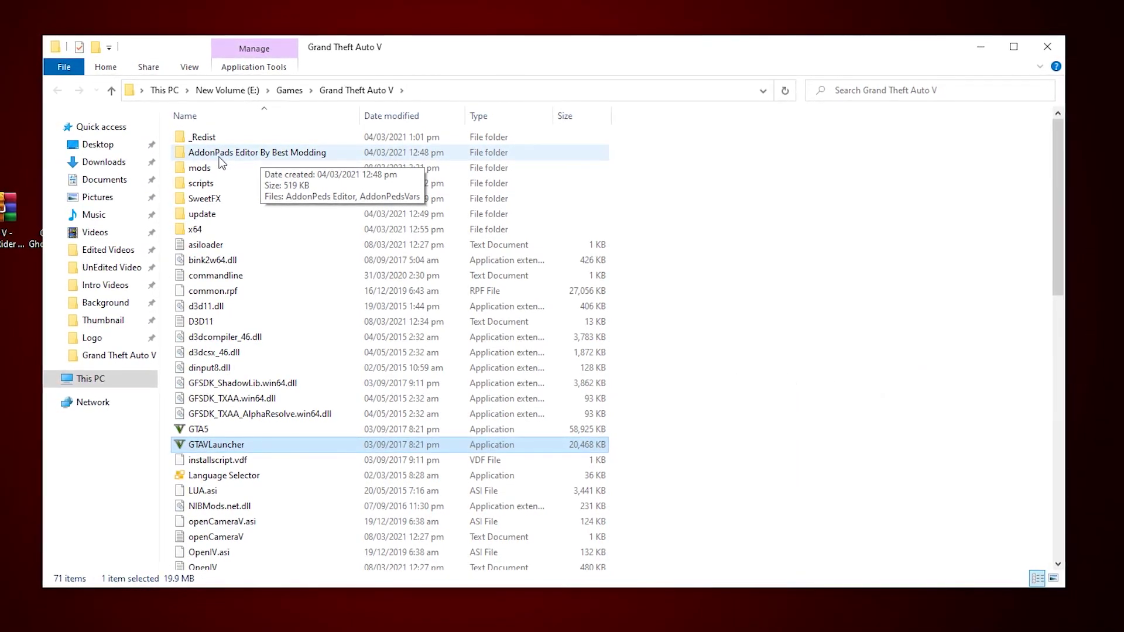
double_click(212, 147)
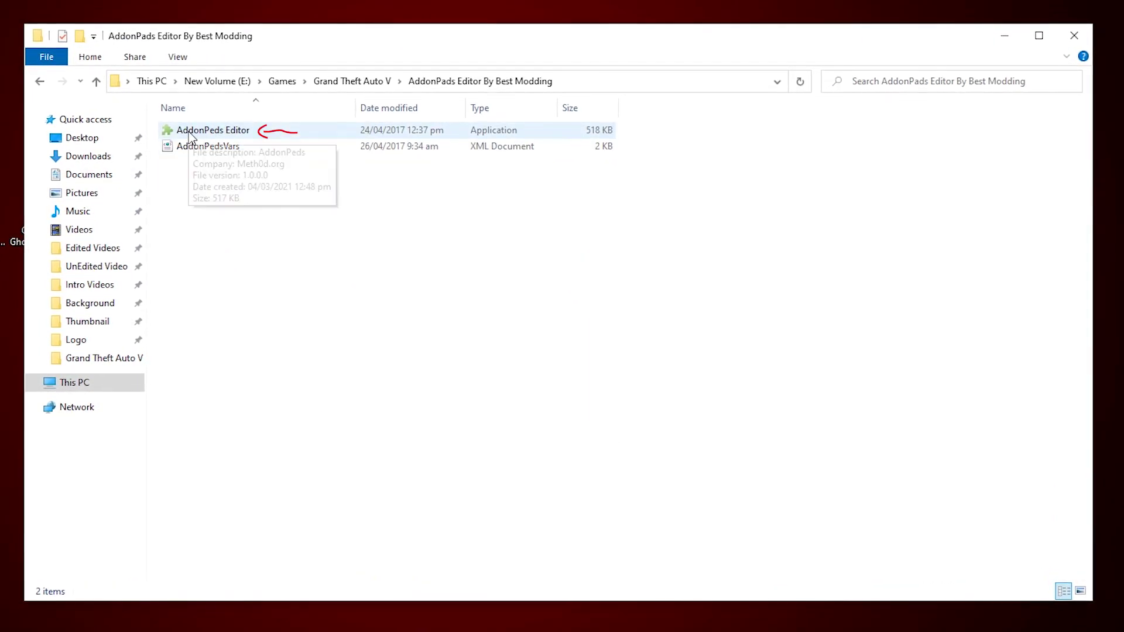
right_click(190, 138)
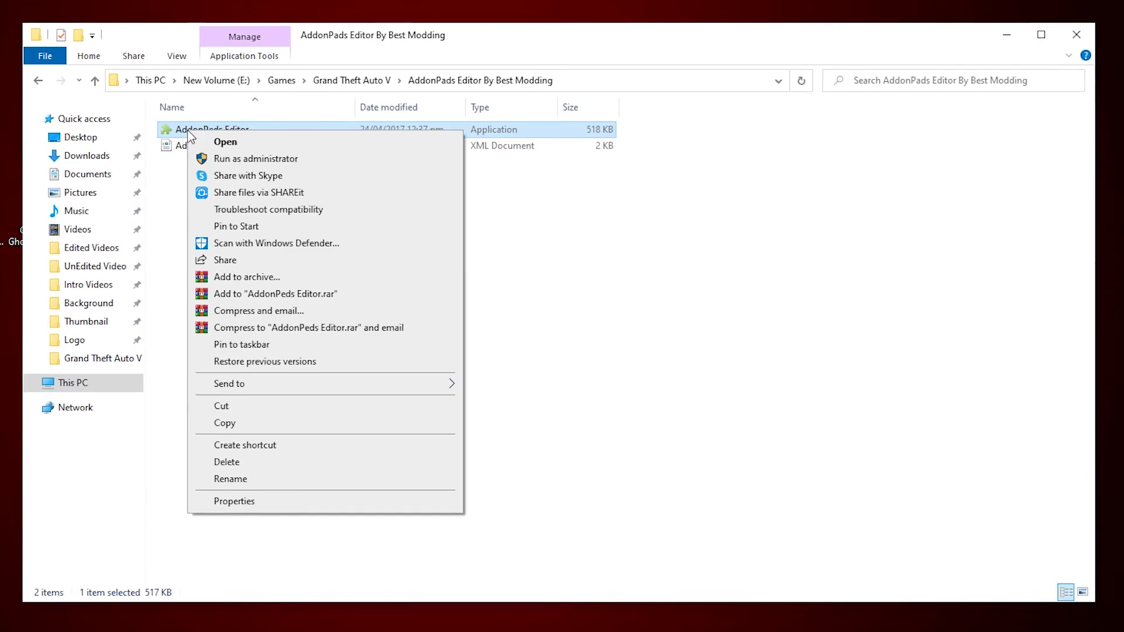
left_click(211, 159)
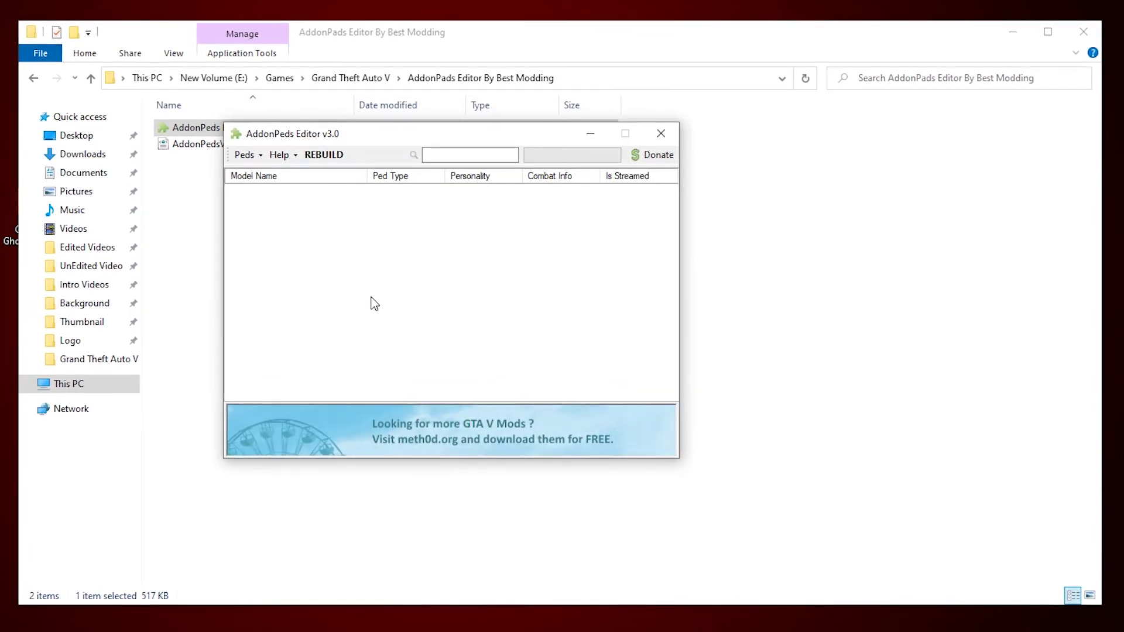
Step: Start a new ped in AddonPeds Editor and copy the name GRobbie from GRobbie.ydd in the GhostRiderV - Pad folder
left_click(243, 155)
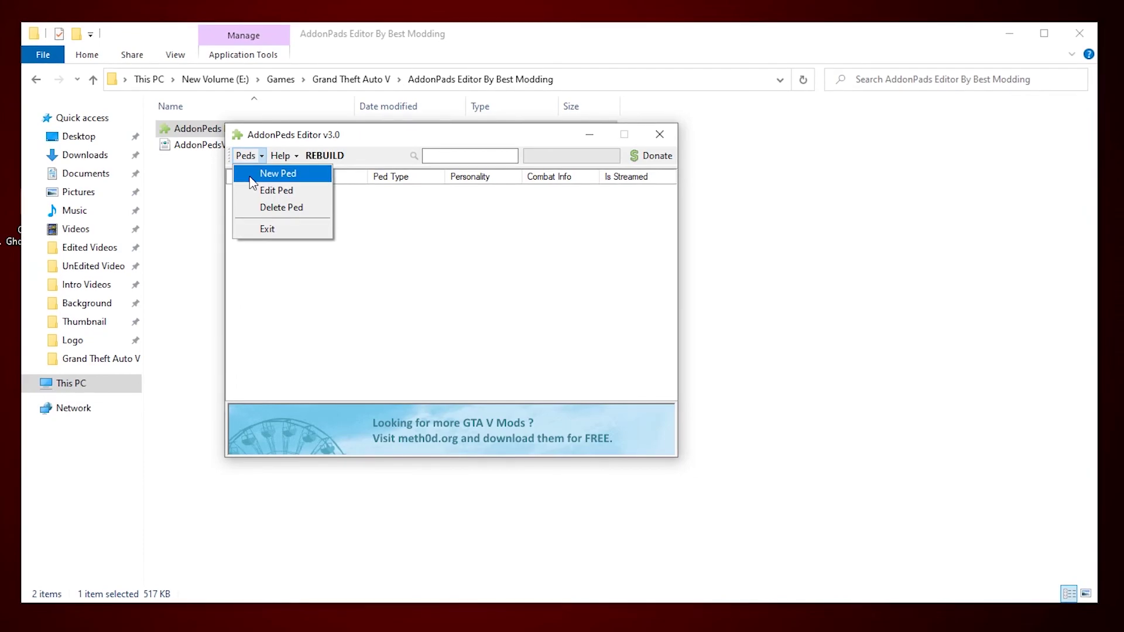
left_click(273, 173)
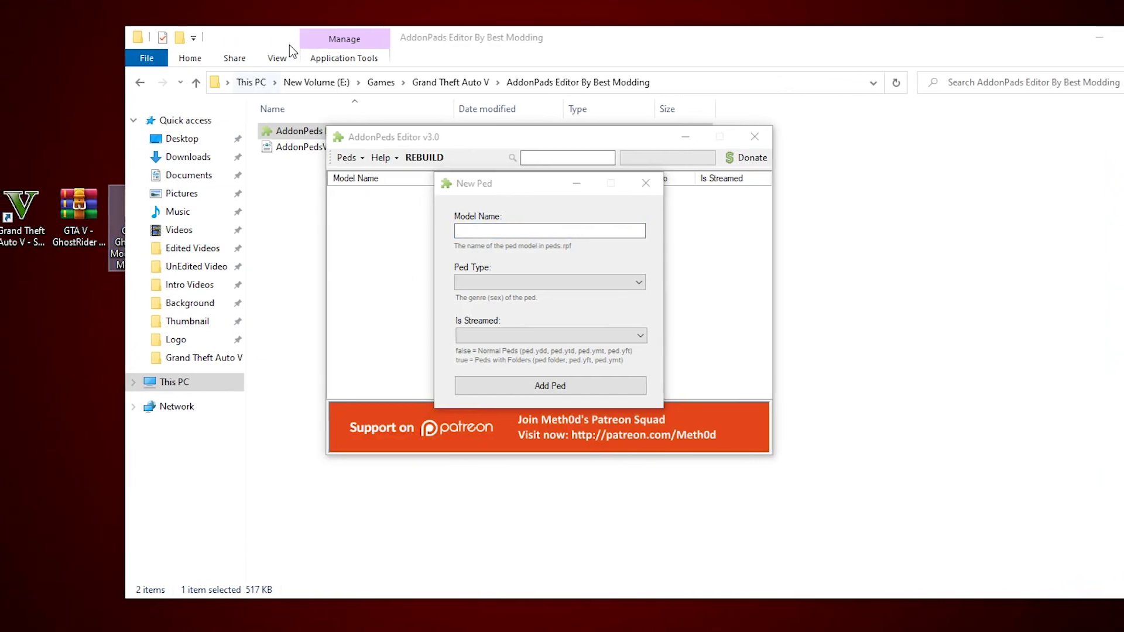
double_click(173, 211)
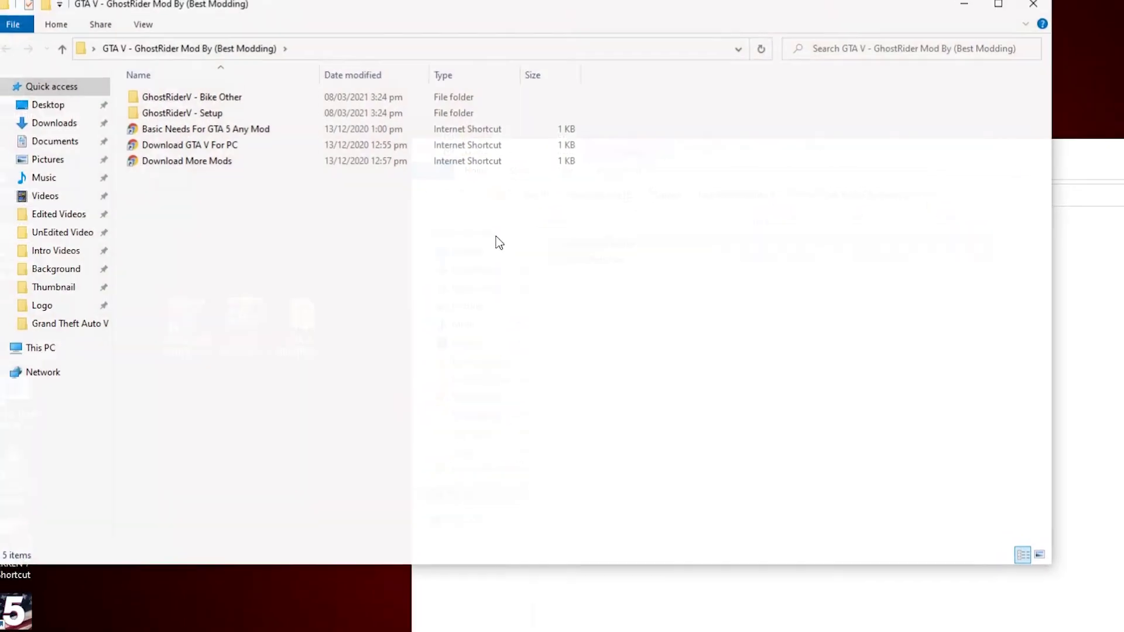
double_click(235, 107)
double_click(231, 109)
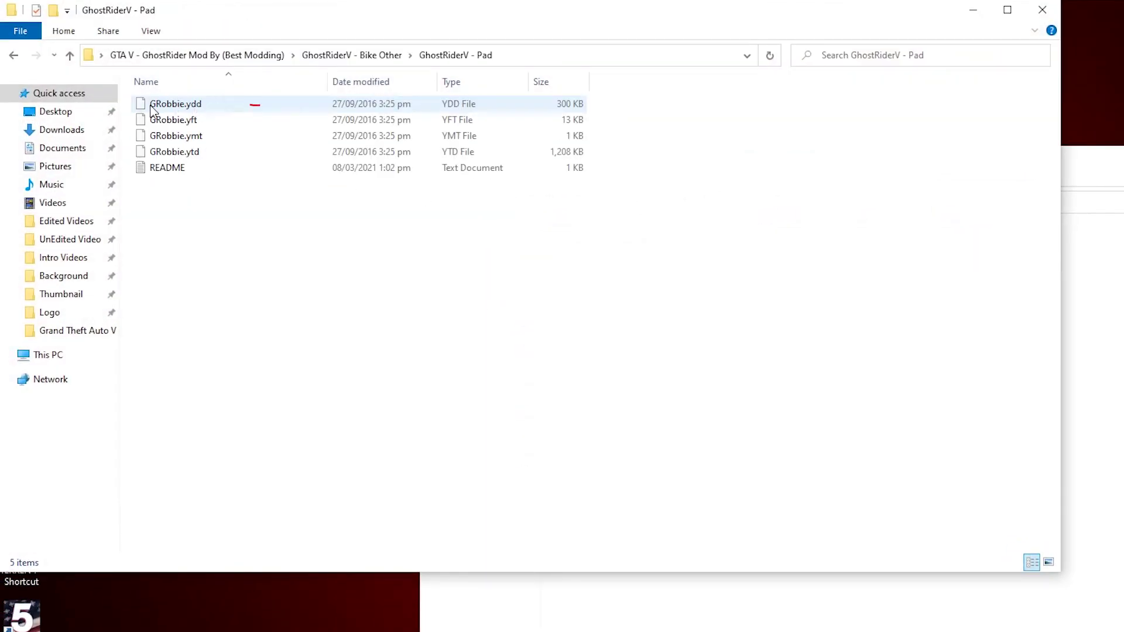
left_click(160, 109)
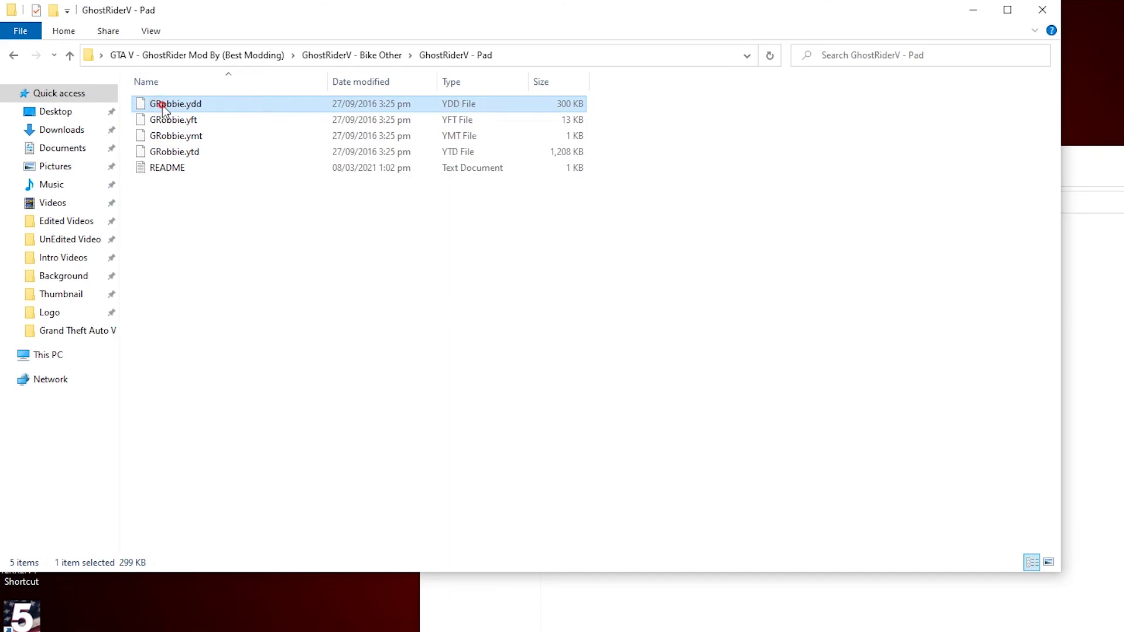
left_click(165, 108)
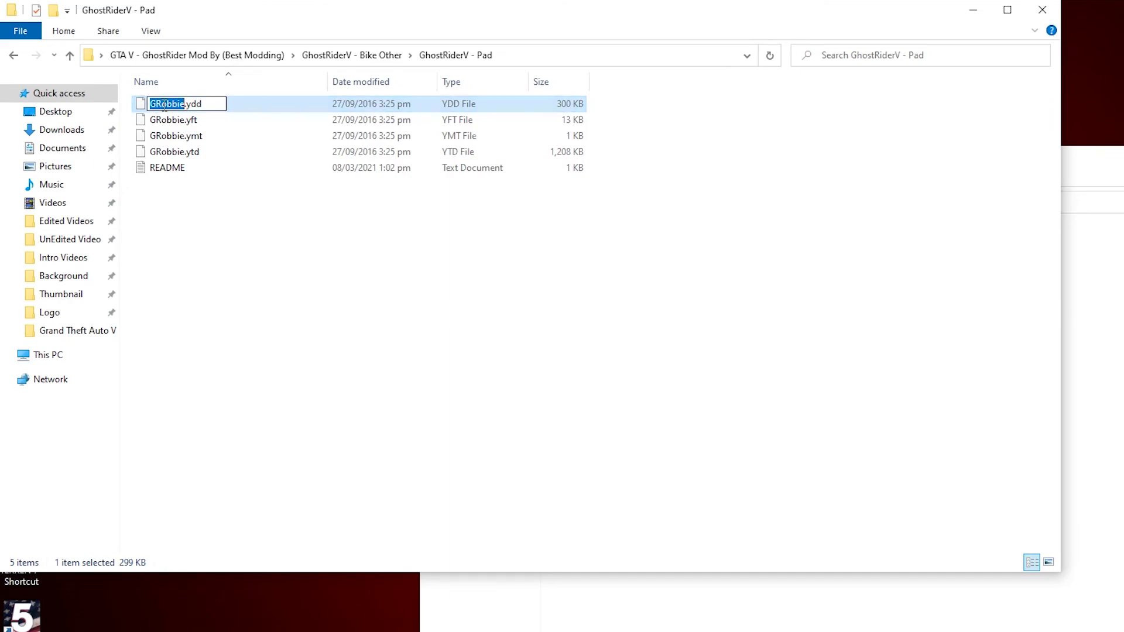
right_click(165, 104)
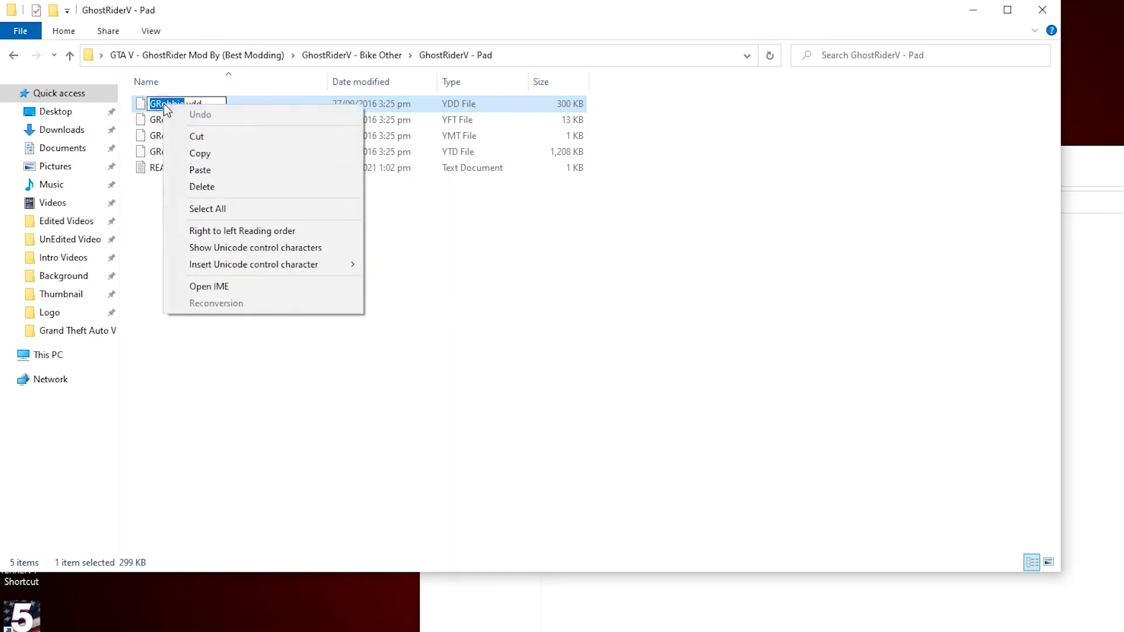
left_click(193, 154)
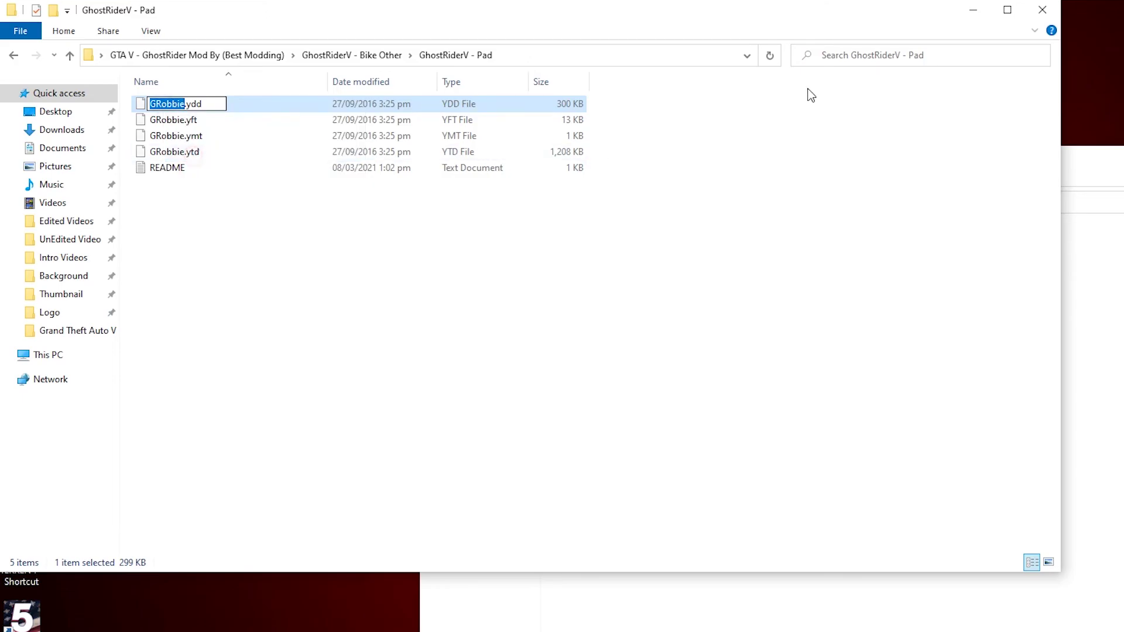
Step: Return to the New Ped form in AddonPeds Editor and paste GRobbie as the model name
left_click(984, 15)
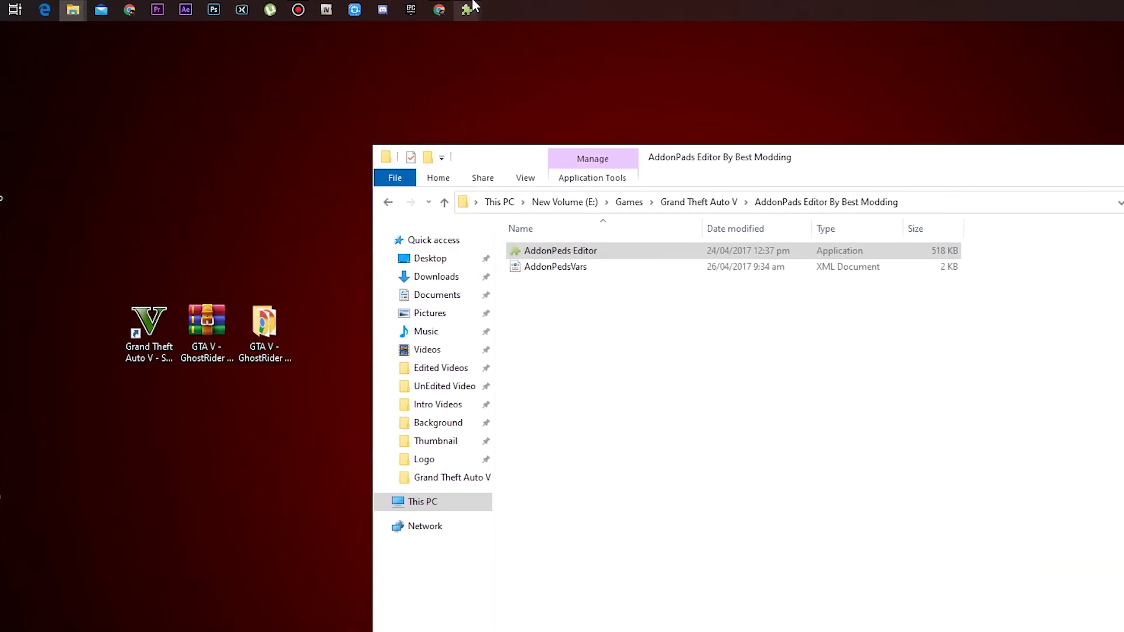
mouse_move(486, 9)
left_click(467, 58)
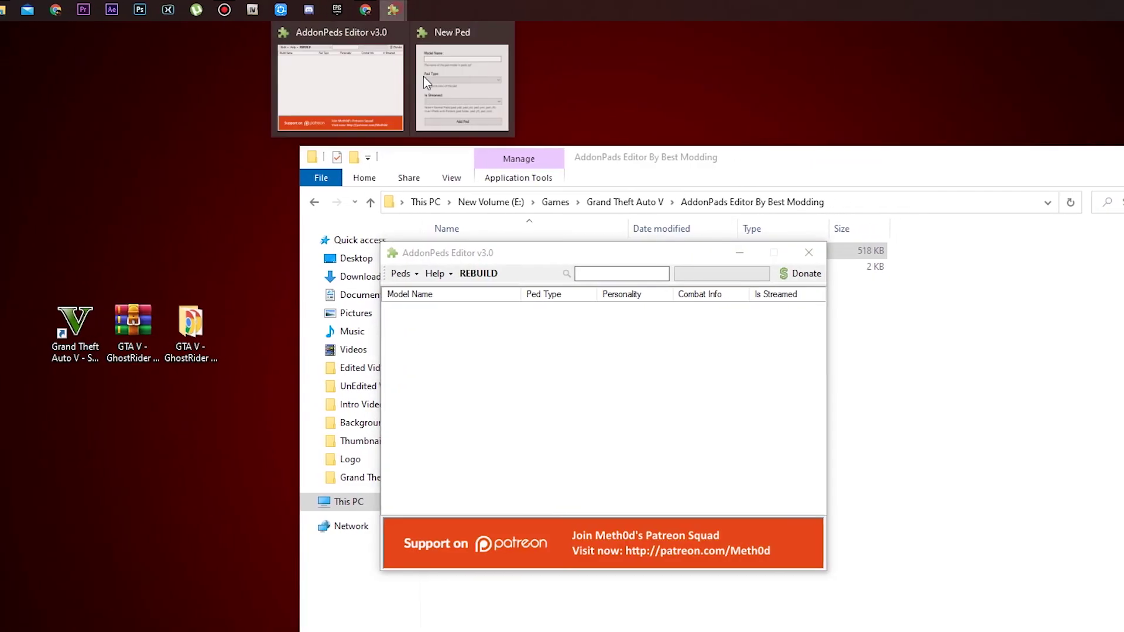
left_click(429, 75)
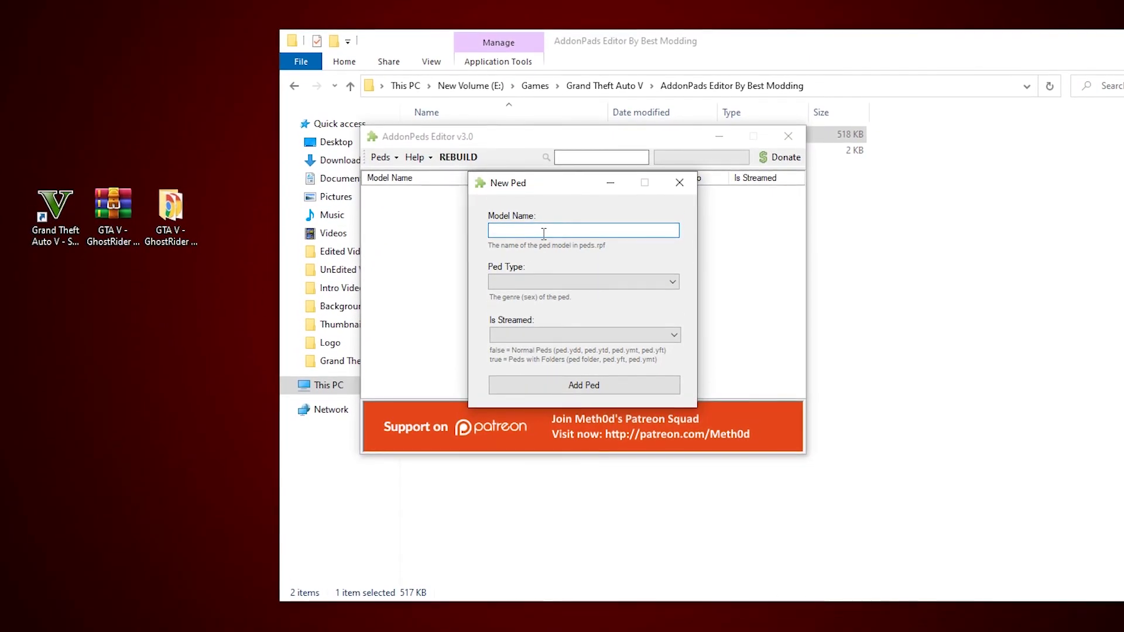
right_click(542, 261)
left_click(586, 297)
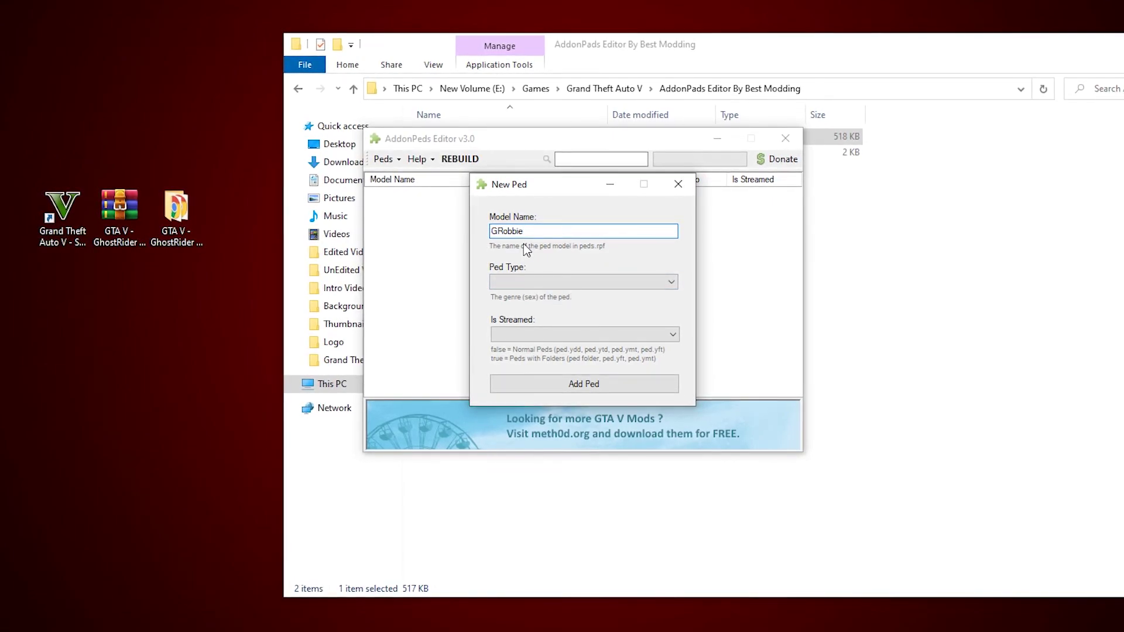
Step: Set the ped type to Male and Is Streamed to false, and add the ped
left_click(518, 282)
left_click(520, 296)
left_click(515, 331)
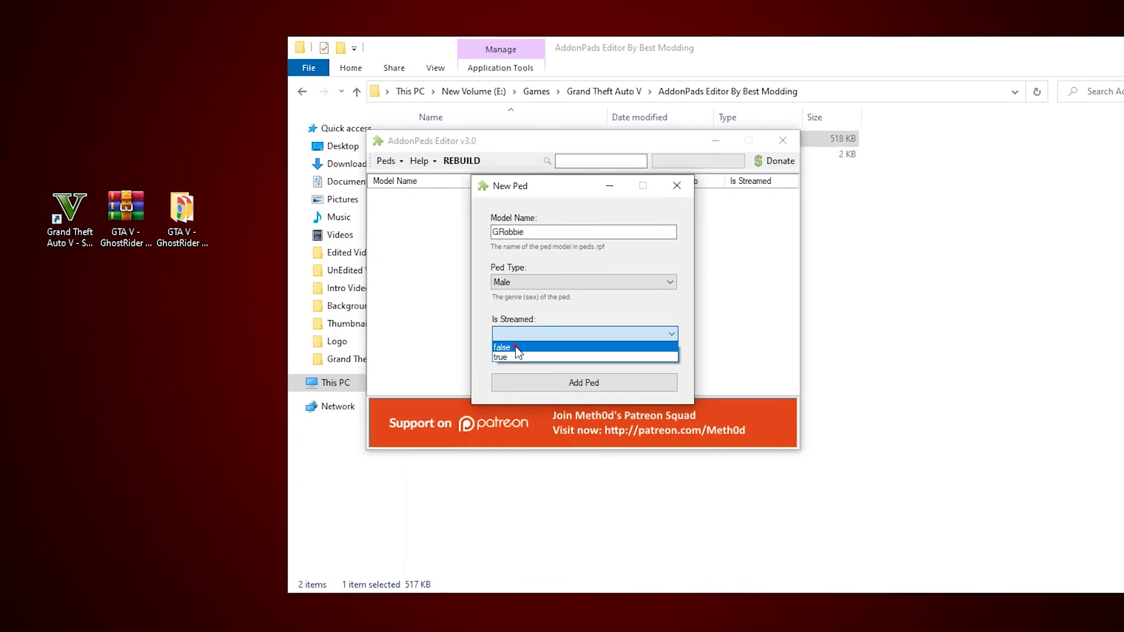
left_click(515, 348)
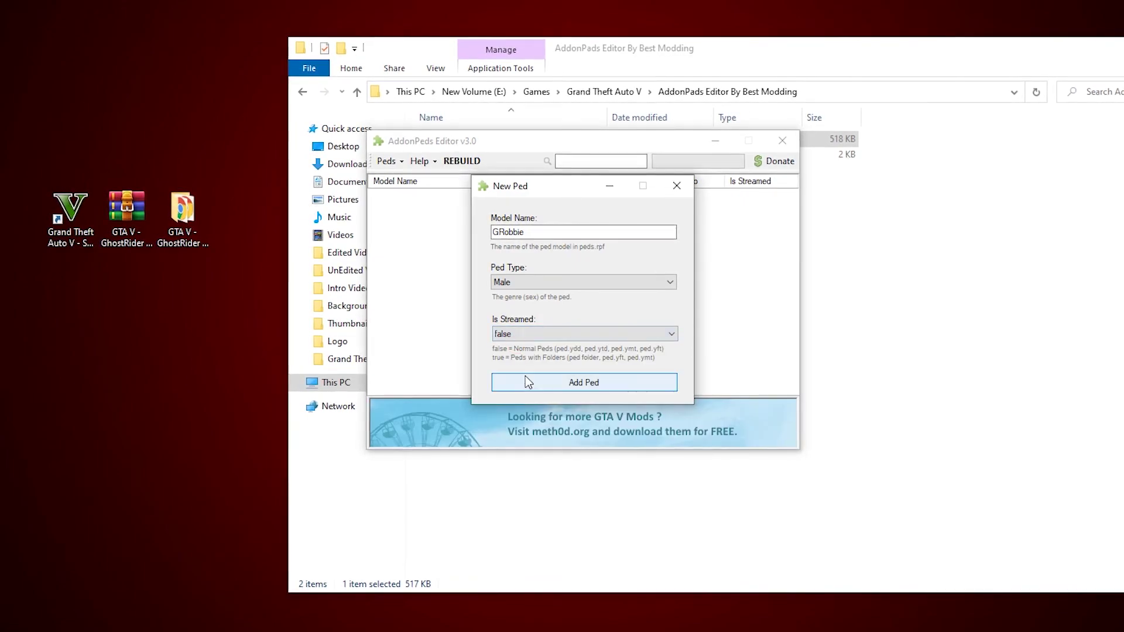
left_click(555, 384)
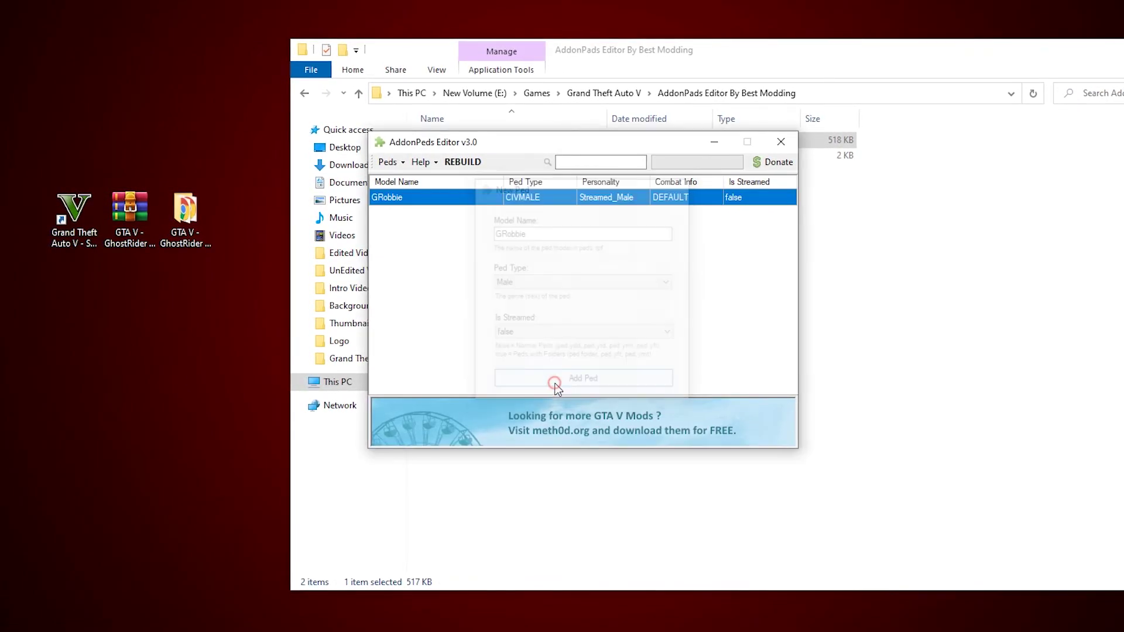
Step: Rebuild the addon peds and close AddonPeds Editor
left_click(458, 164)
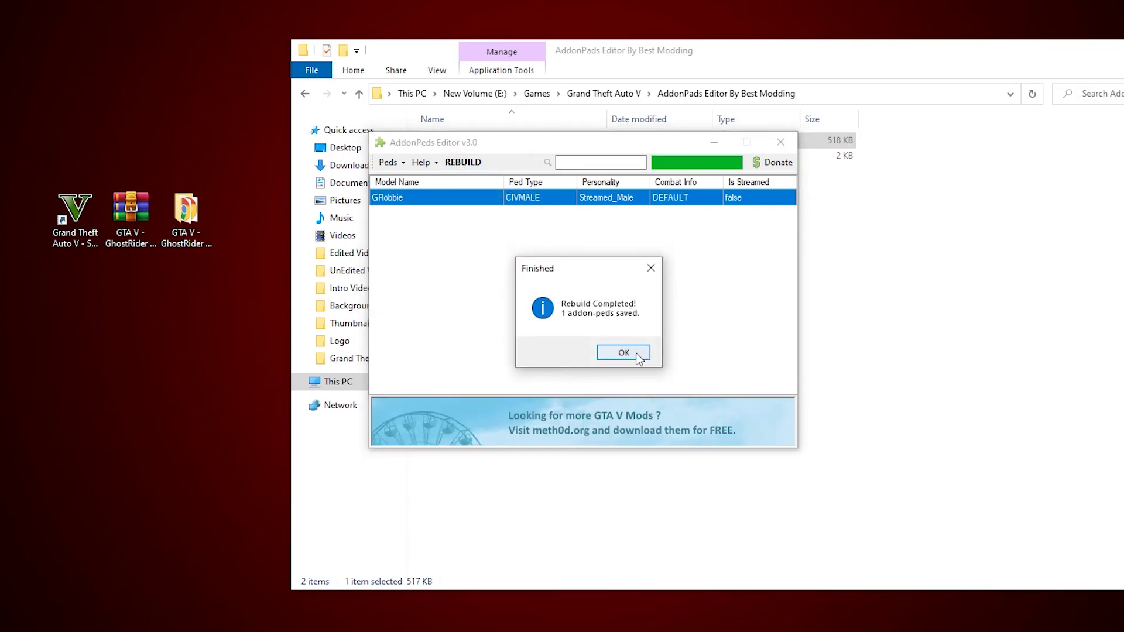
left_click(634, 352)
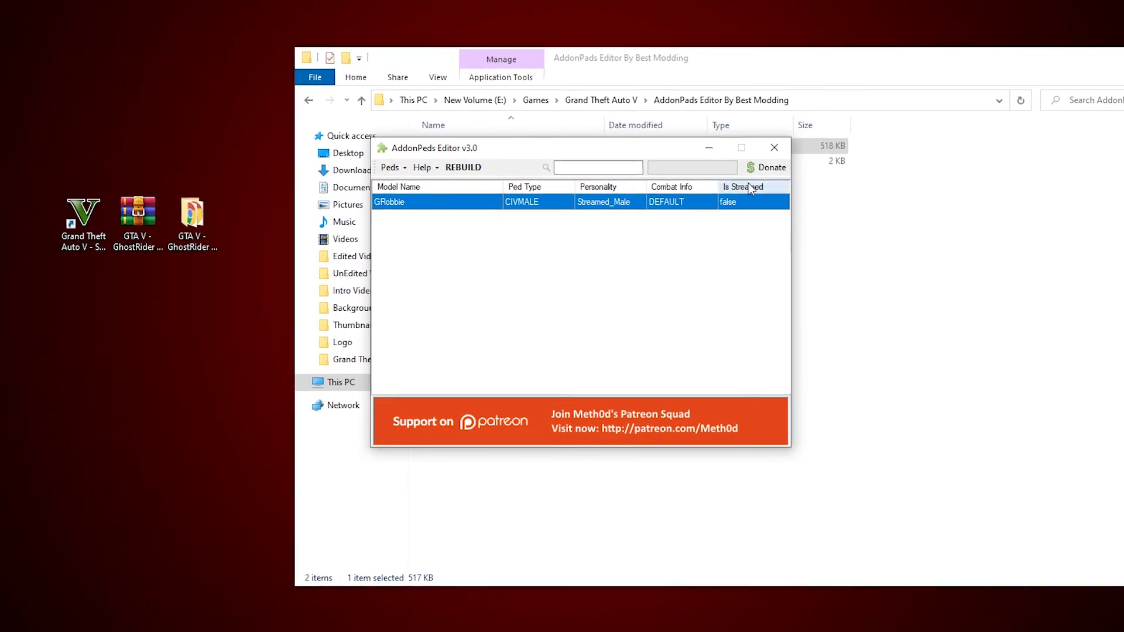
left_click(768, 151)
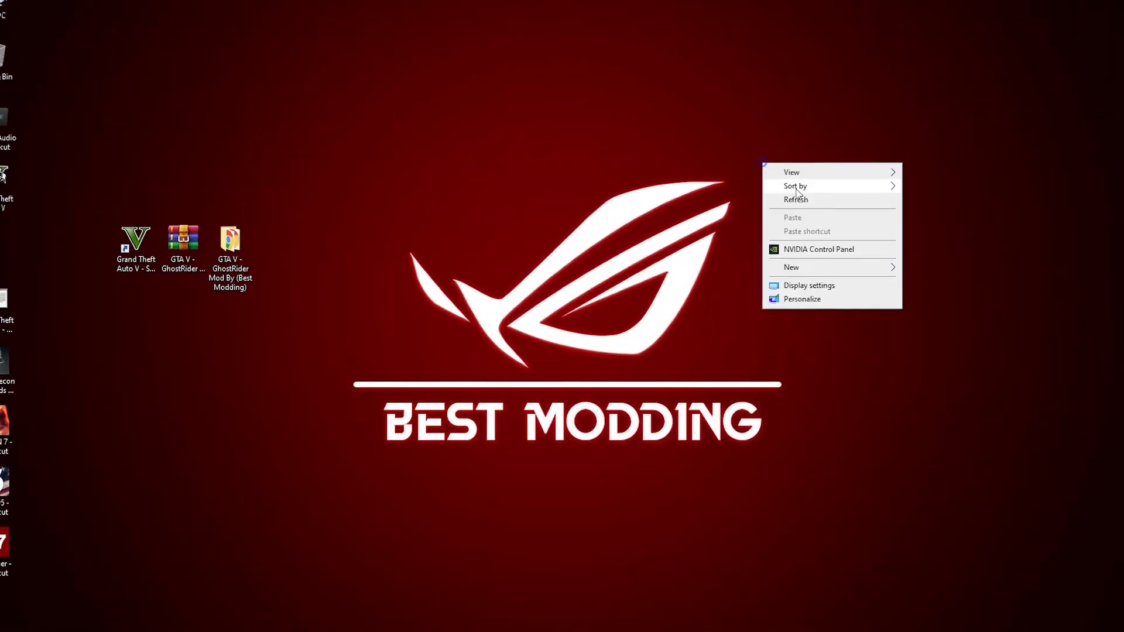
Step: Refresh the desktop and launch Grand Theft Auto V from its shortcut
left_click(790, 203)
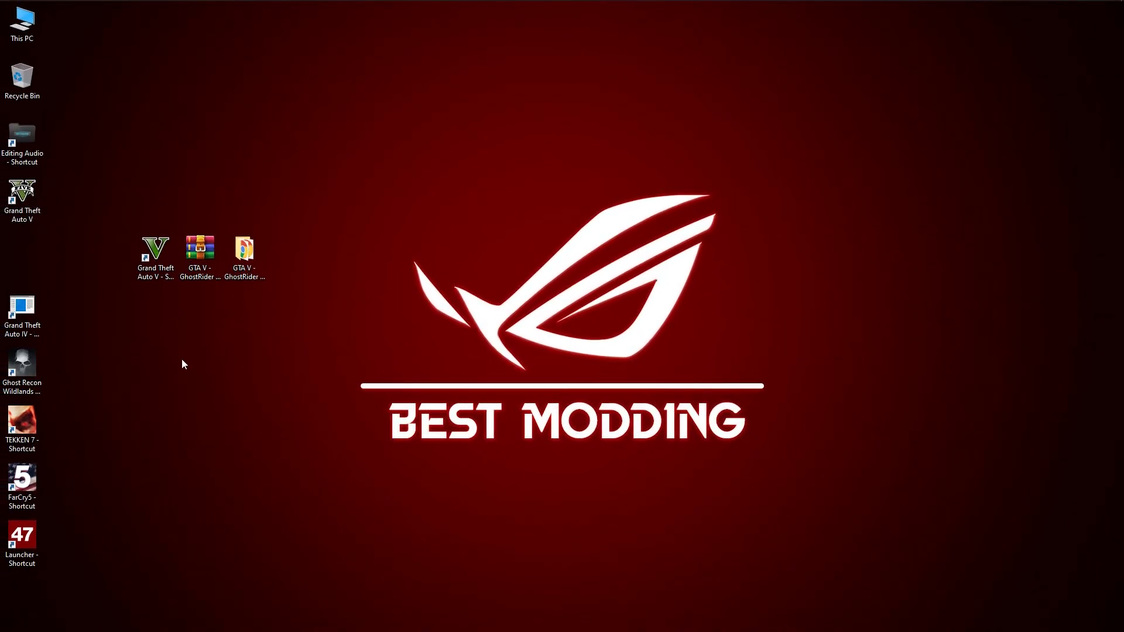
left_click(156, 256)
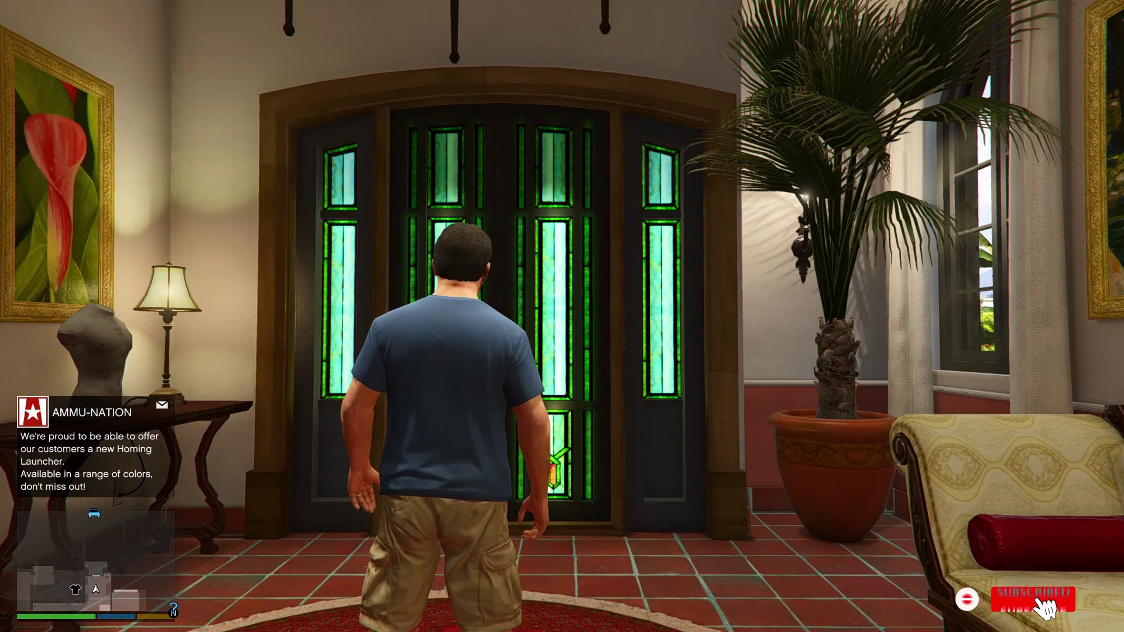
key("w")
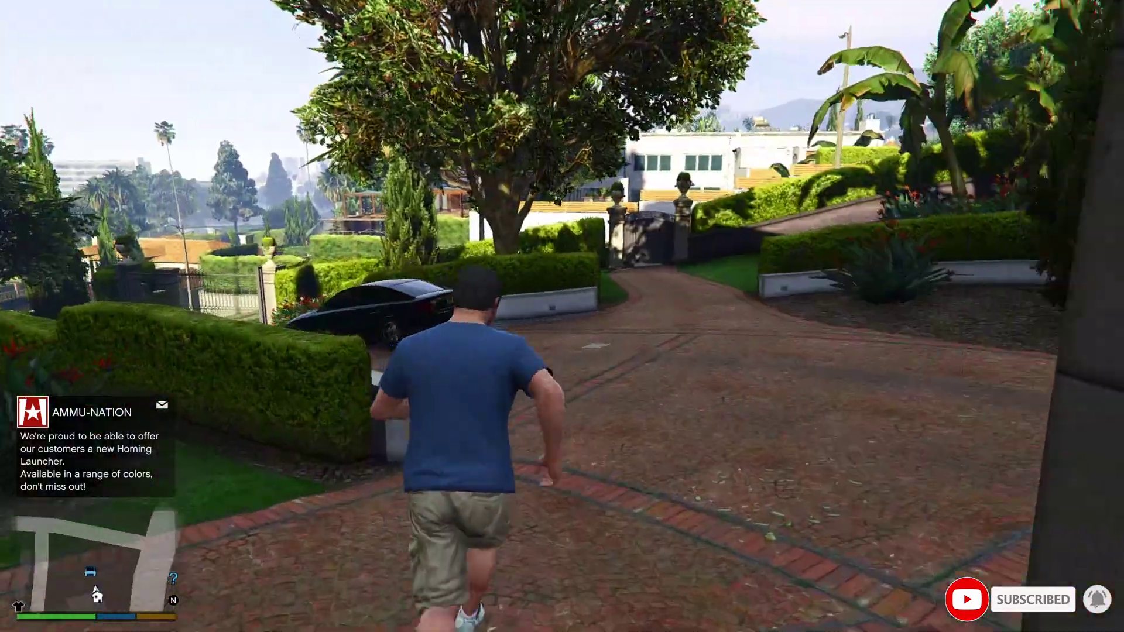
key("w")
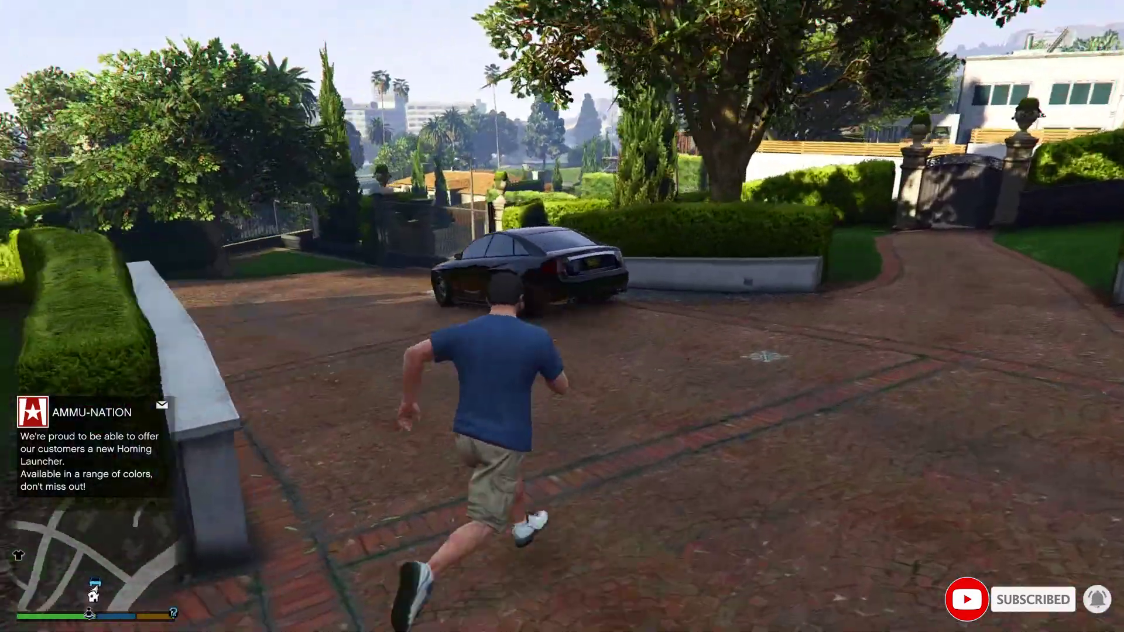
key("w")
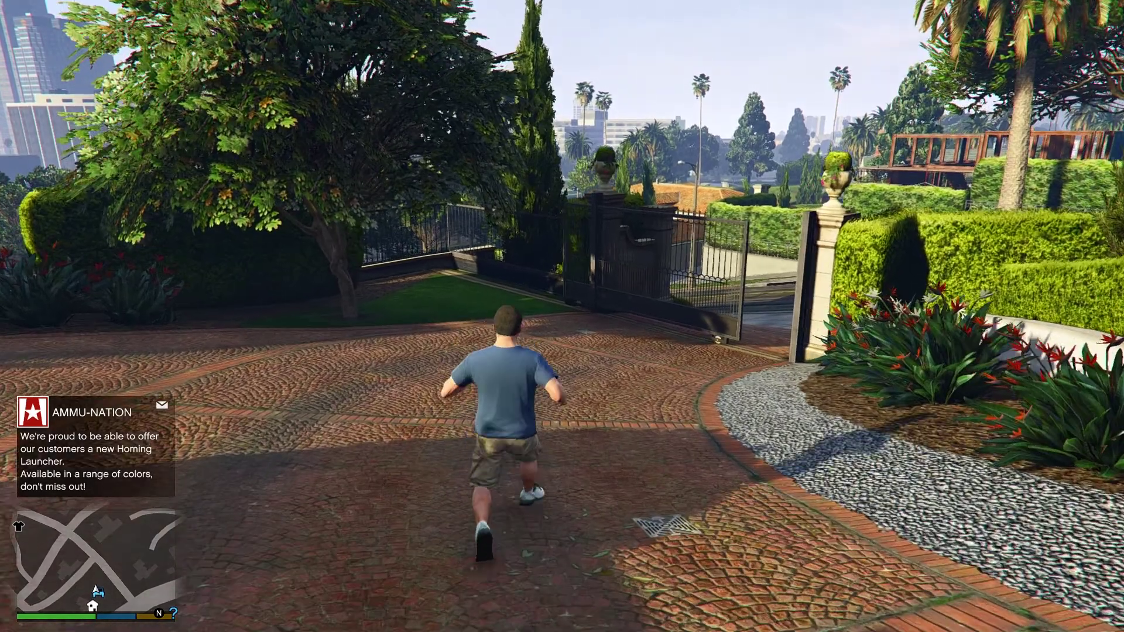